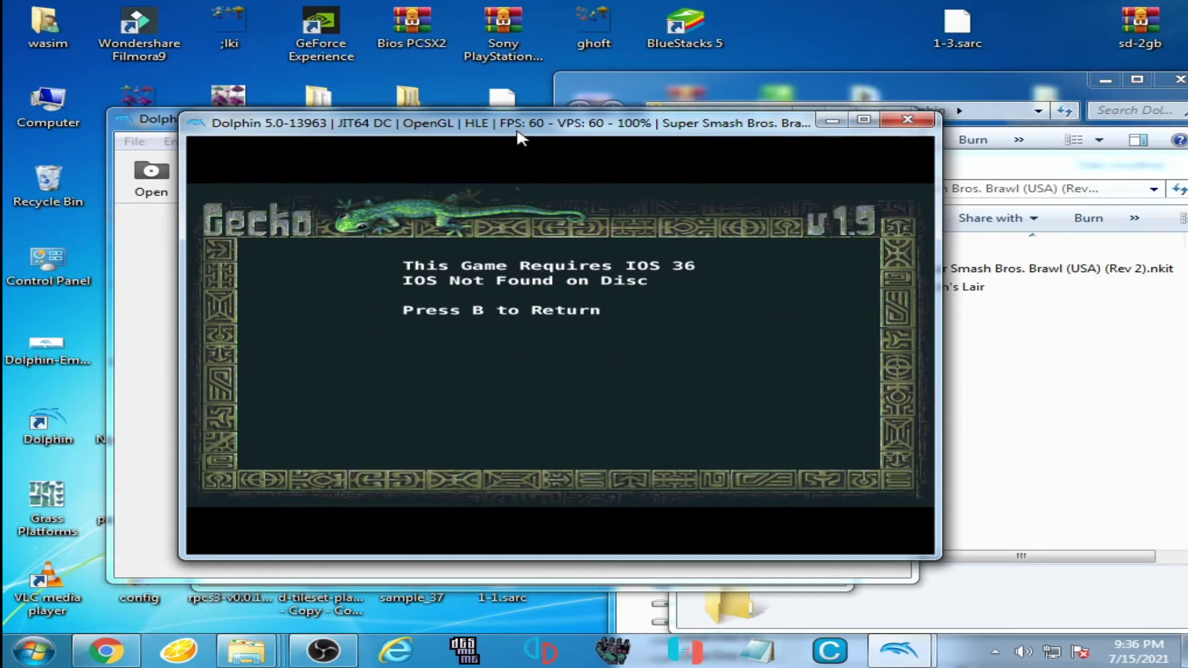
pyautogui.moveTo(519, 130); pyautogui.dragTo(498, 141)
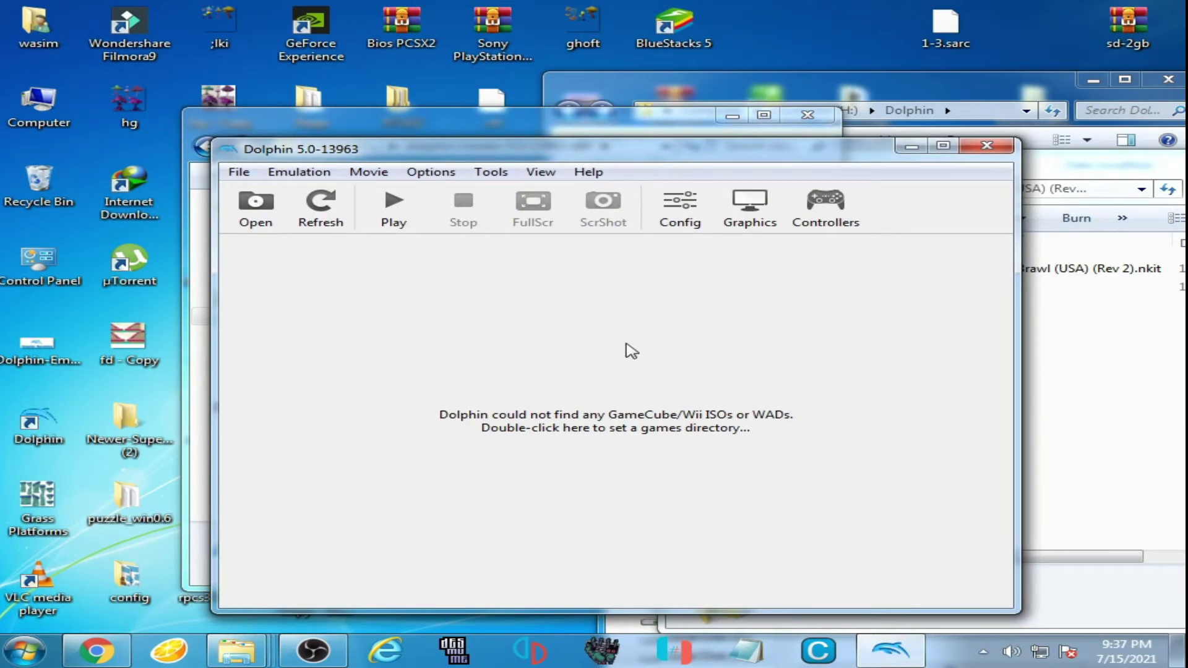
# Set the default ISO path to Super Smash Bros. Brawl (USA) (Rev 2).nkit from its folder on drive H:.
pyautogui.click(689, 222)
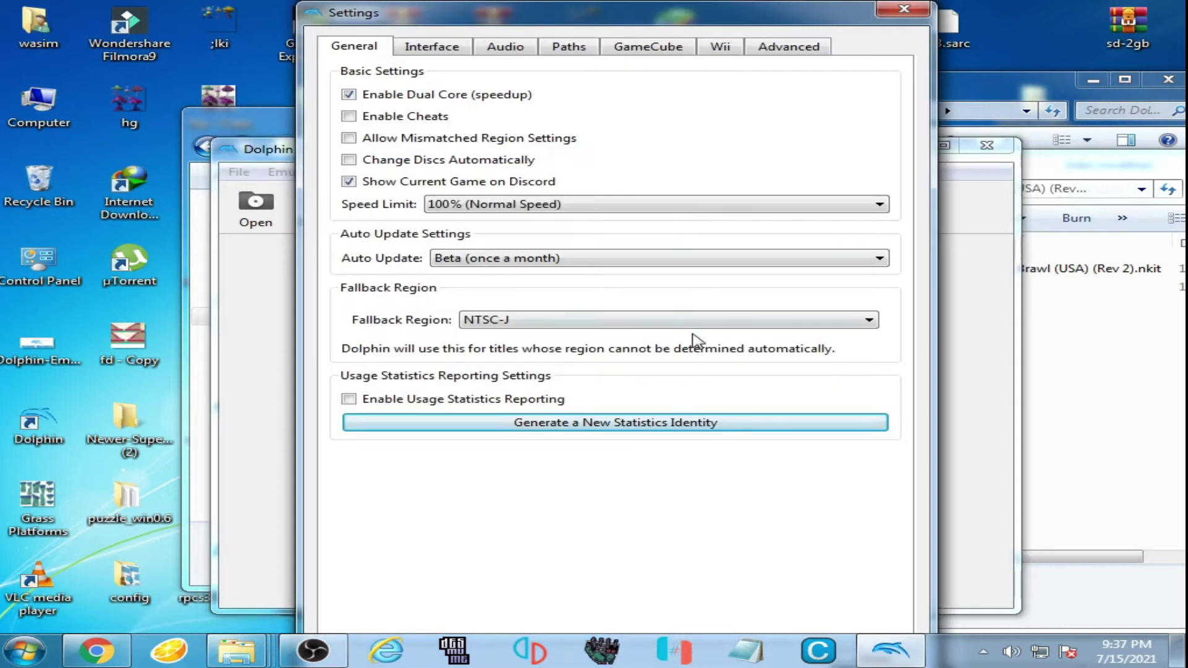
pyautogui.click(562, 51)
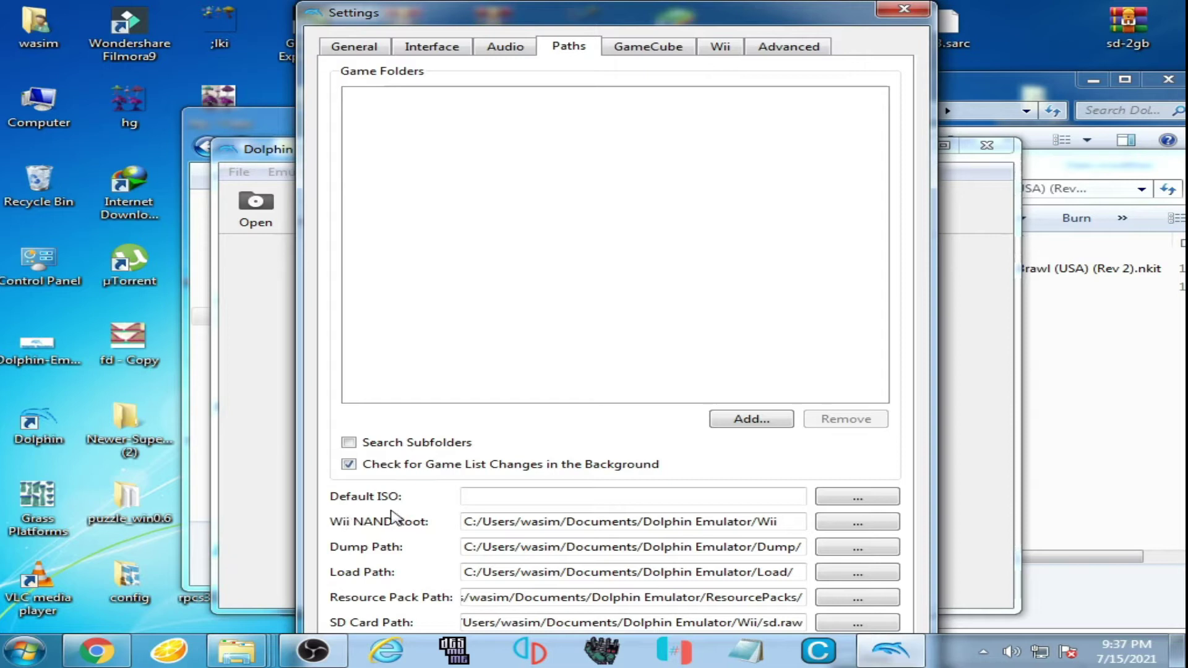
pyautogui.click(849, 497)
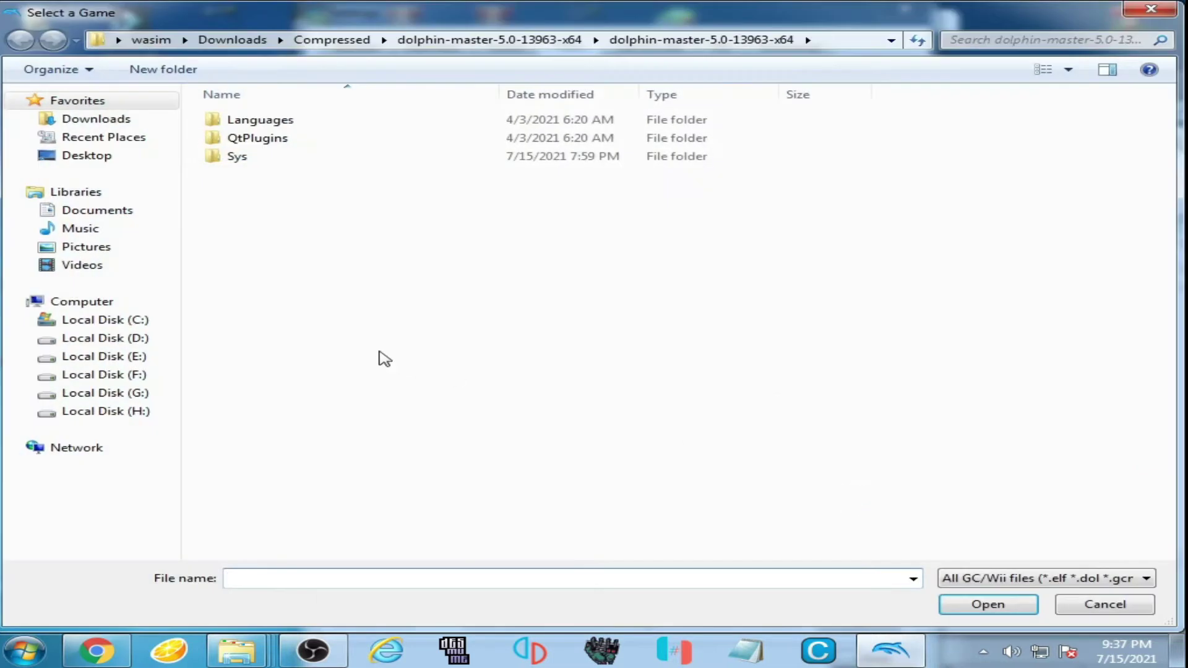
pyautogui.click(80, 304)
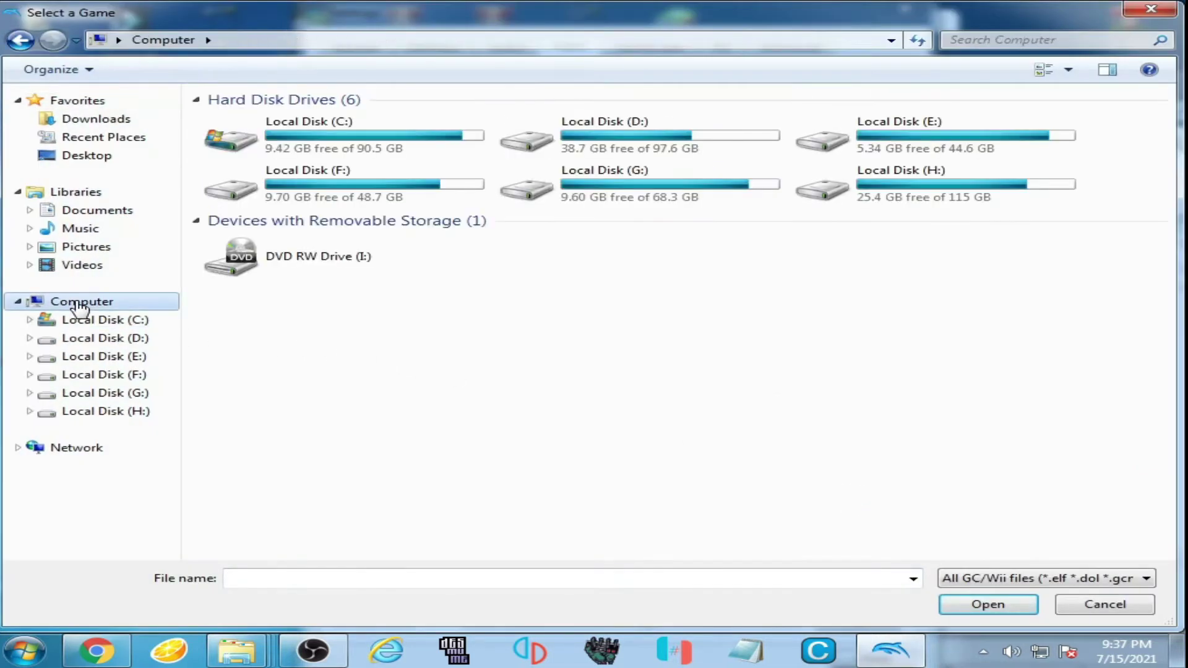
pyautogui.doubleClick(863, 194)
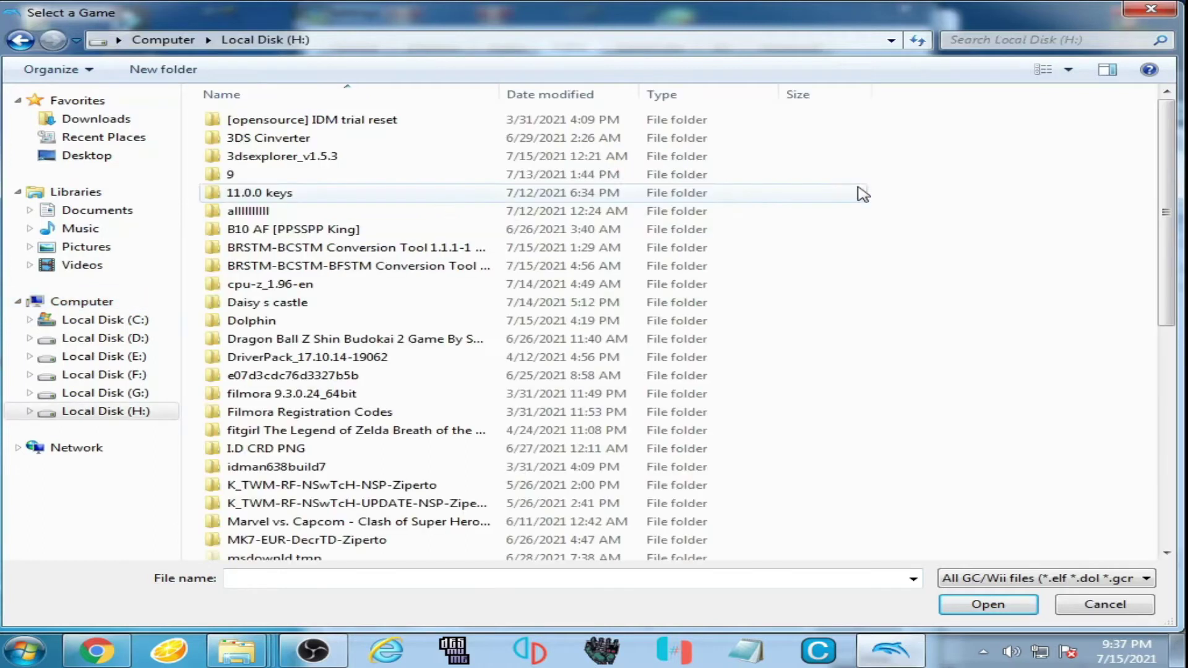
pyautogui.scroll(-4, 1161, 320)
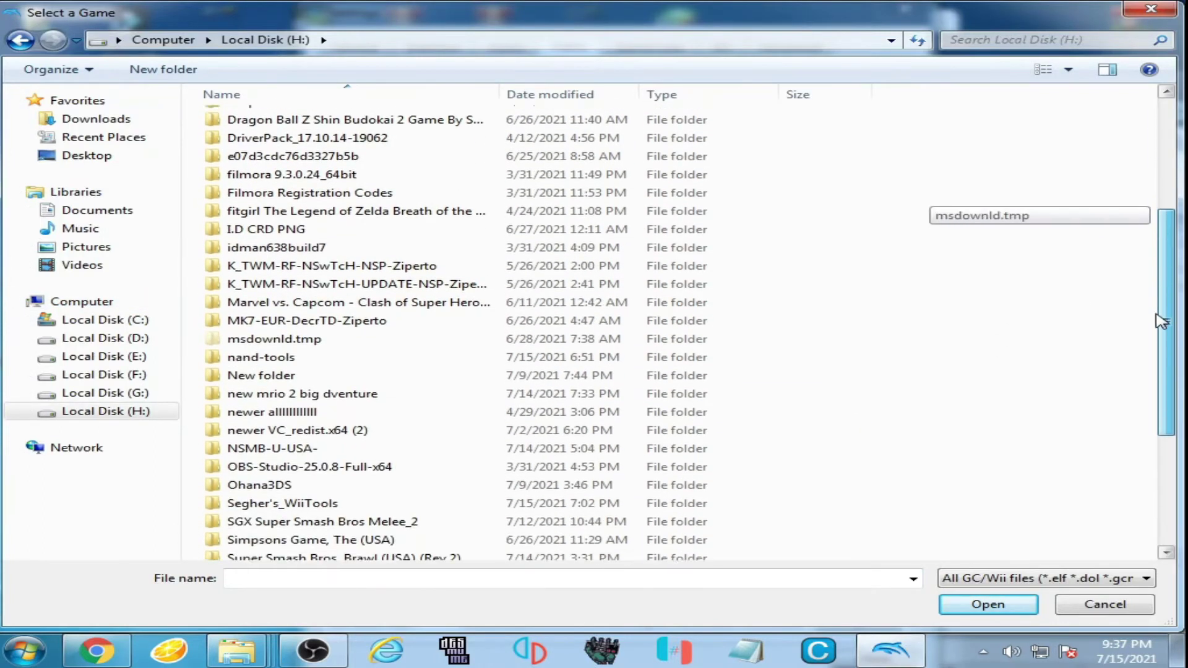
pyautogui.scroll(-3, 1161, 319)
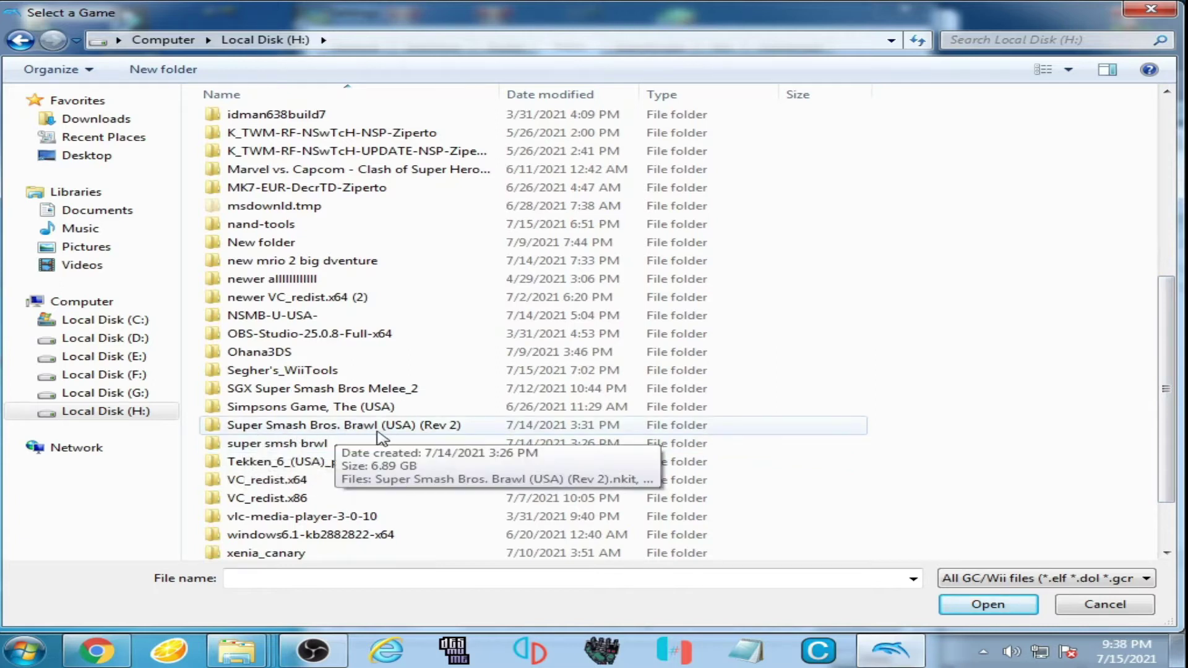
pyautogui.doubleClick(340, 432)
pyautogui.click(381, 118)
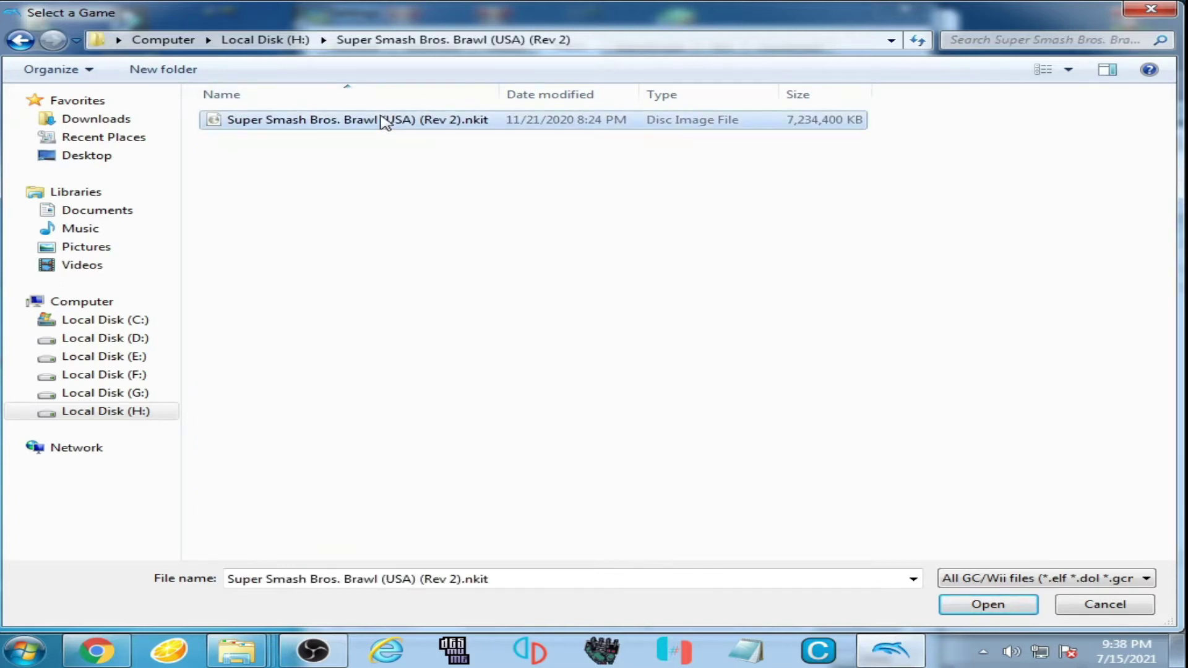
pyautogui.click(965, 604)
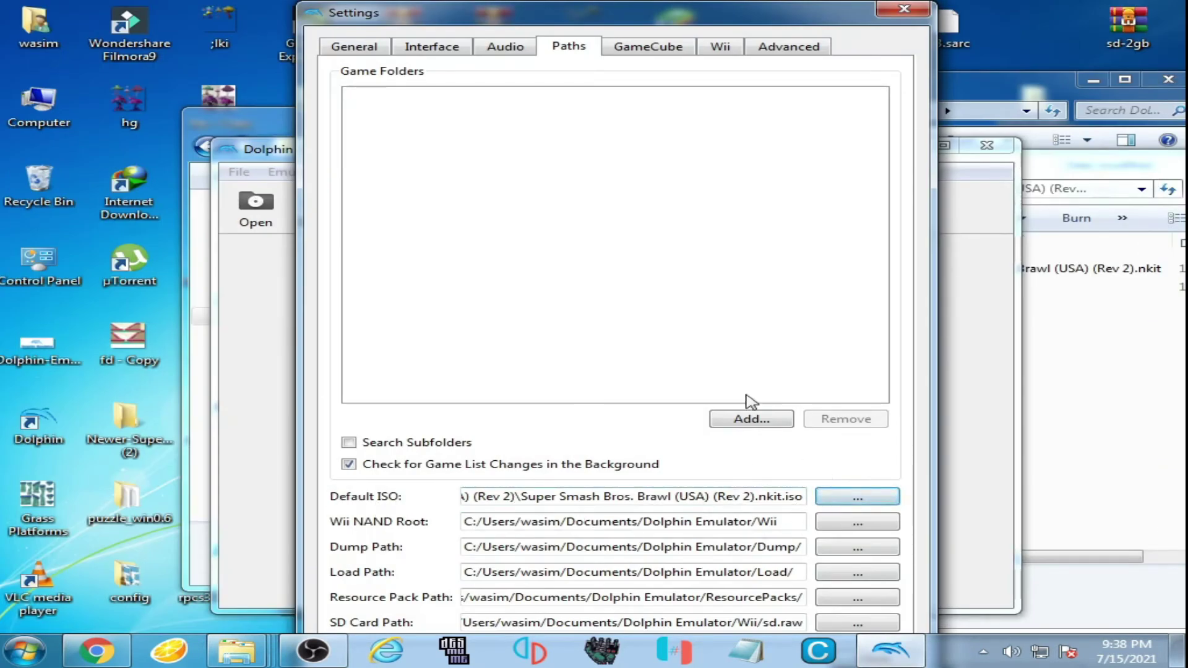
pyautogui.click(903, 11)
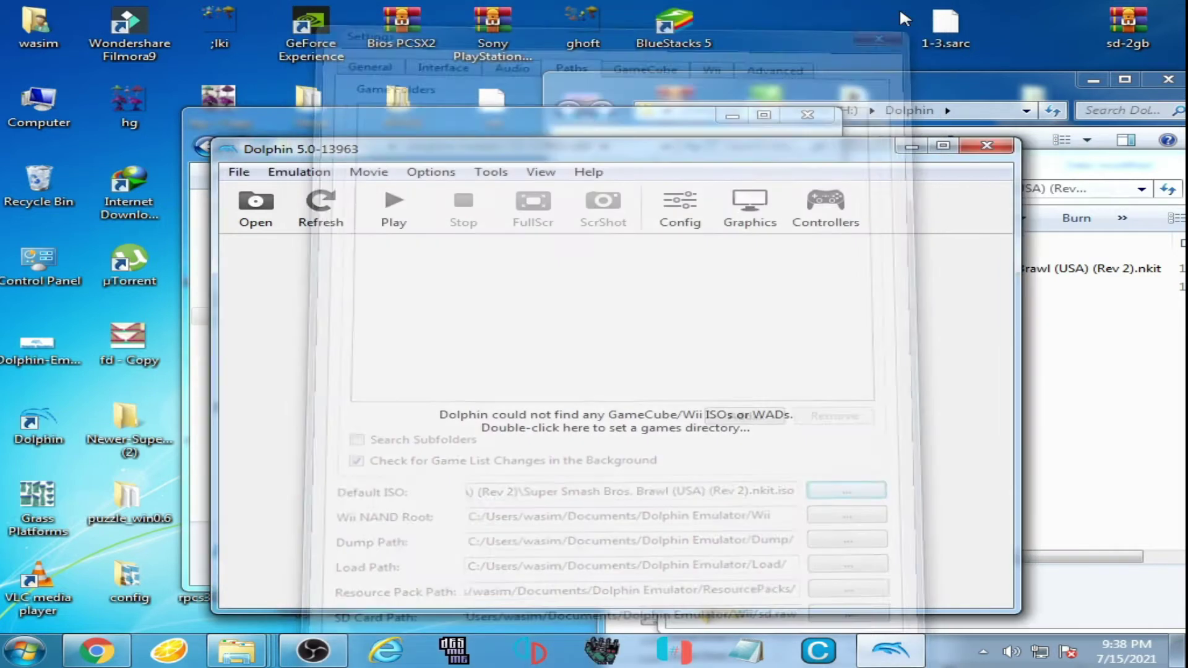
# Boot boot.elf from the Documents\Dolphin Emulator\Wii\GeckoOS folder and launch the game from the Gecko menu.
pyautogui.click(240, 175)
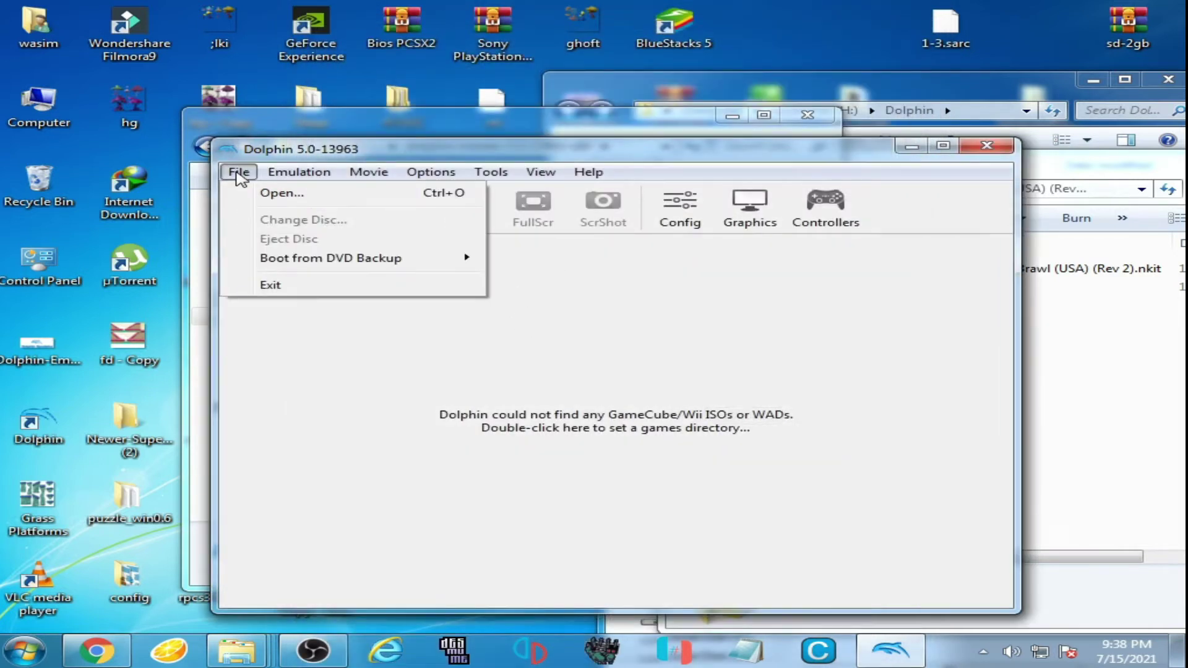
pyautogui.click(276, 193)
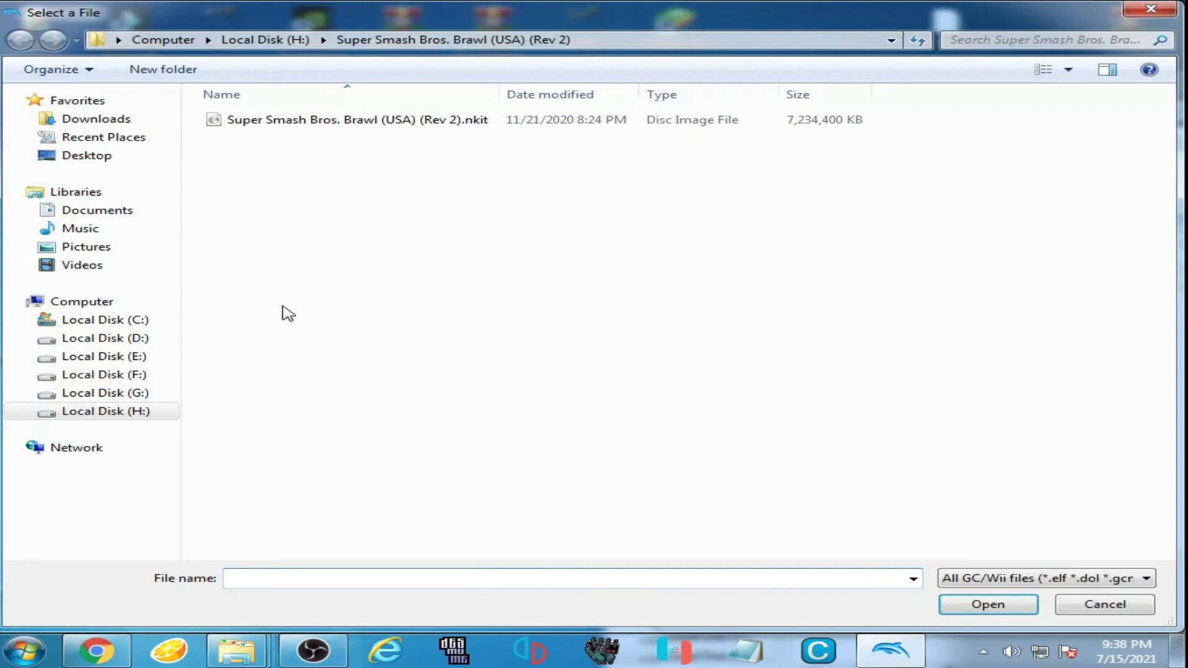
pyautogui.click(96, 212)
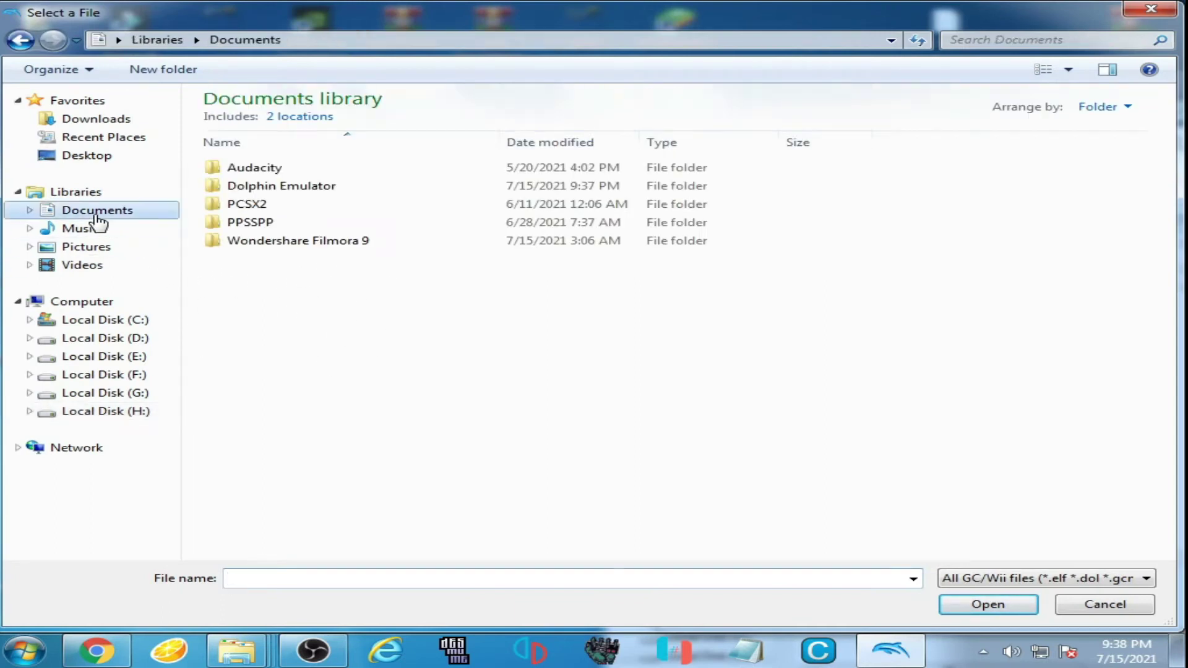
pyautogui.doubleClick(297, 194)
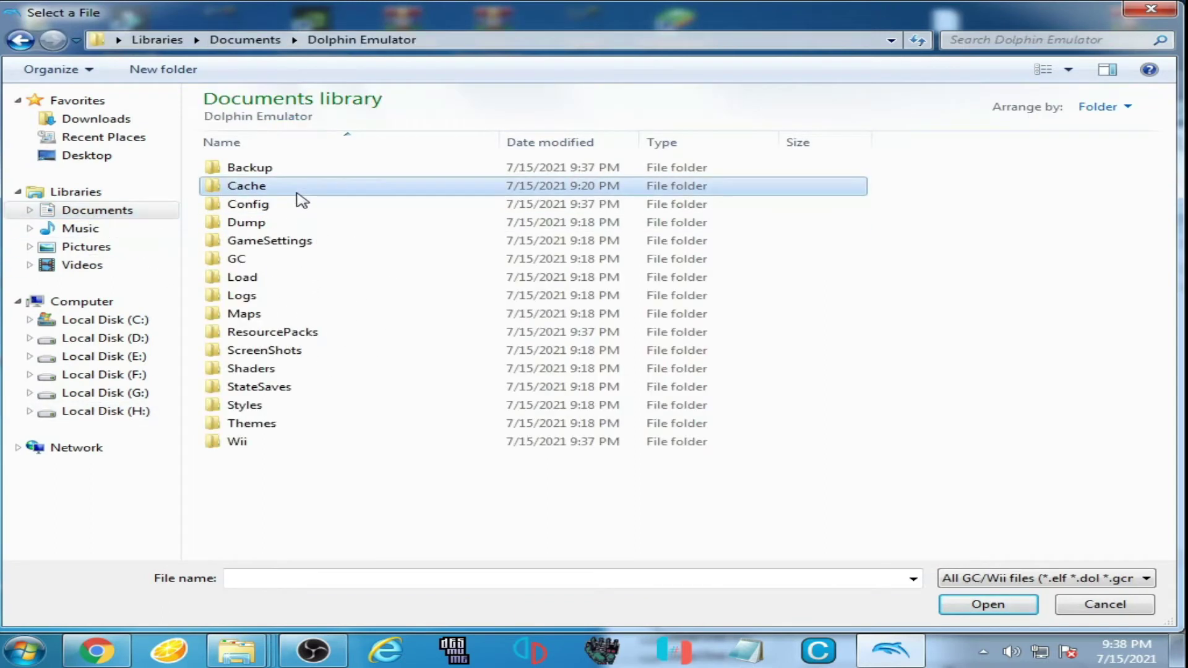
pyautogui.doubleClick(254, 442)
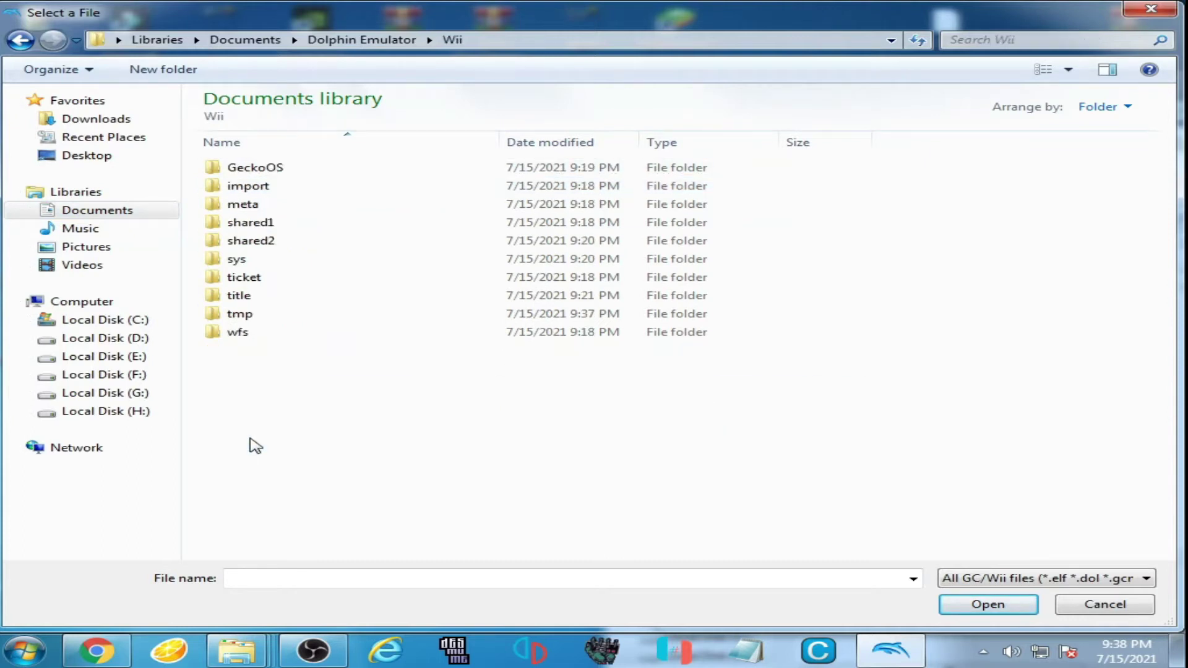
pyautogui.doubleClick(267, 177)
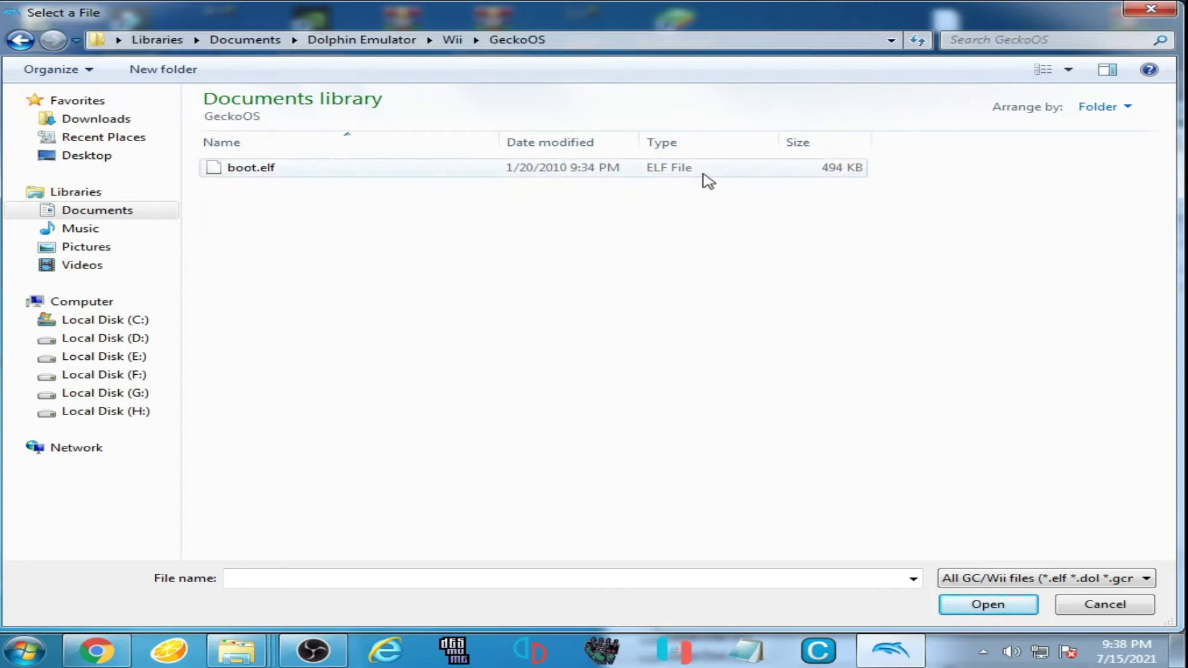
pyautogui.click(255, 176)
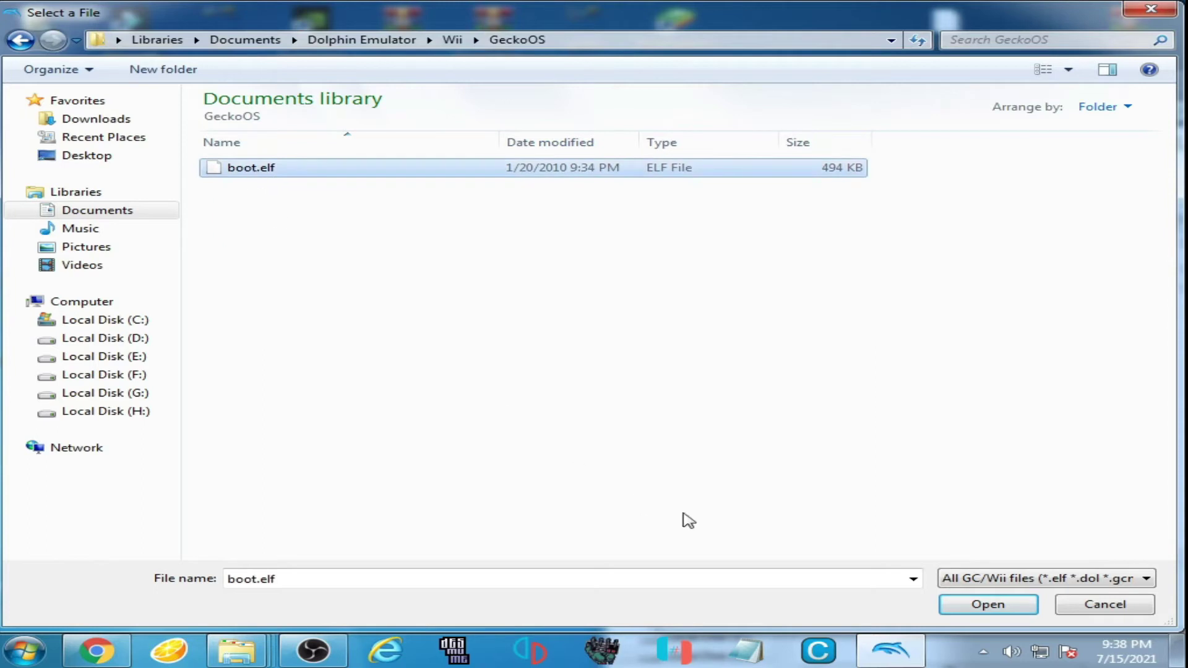
pyautogui.click(988, 605)
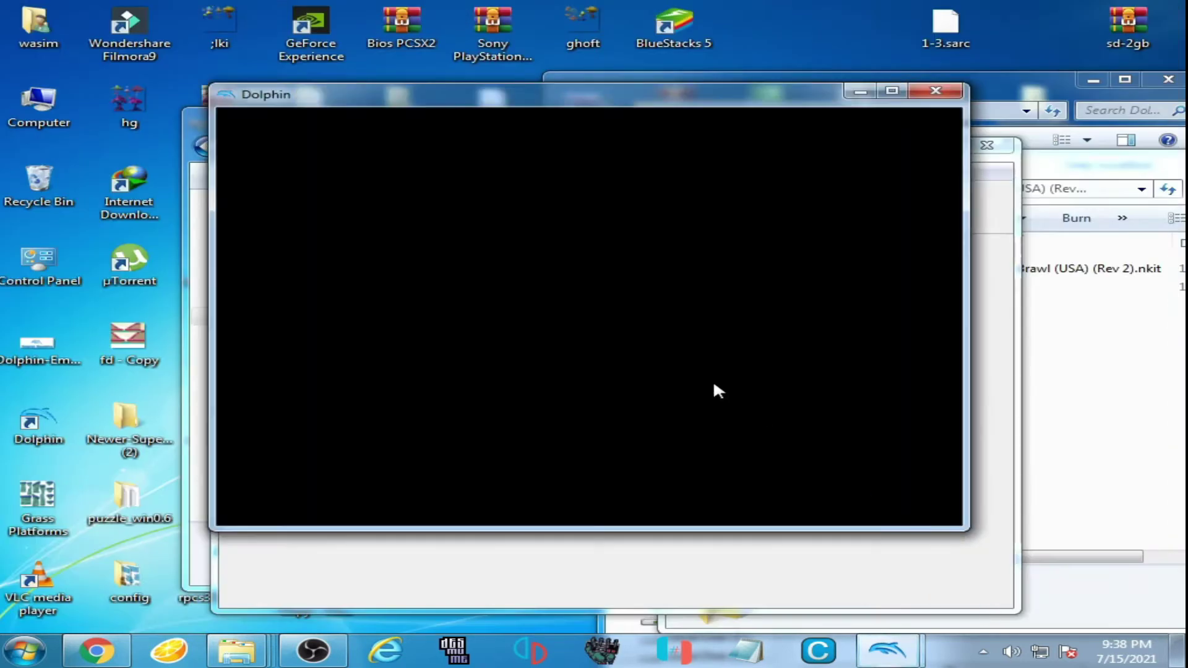
pyautogui.click(683, 337)
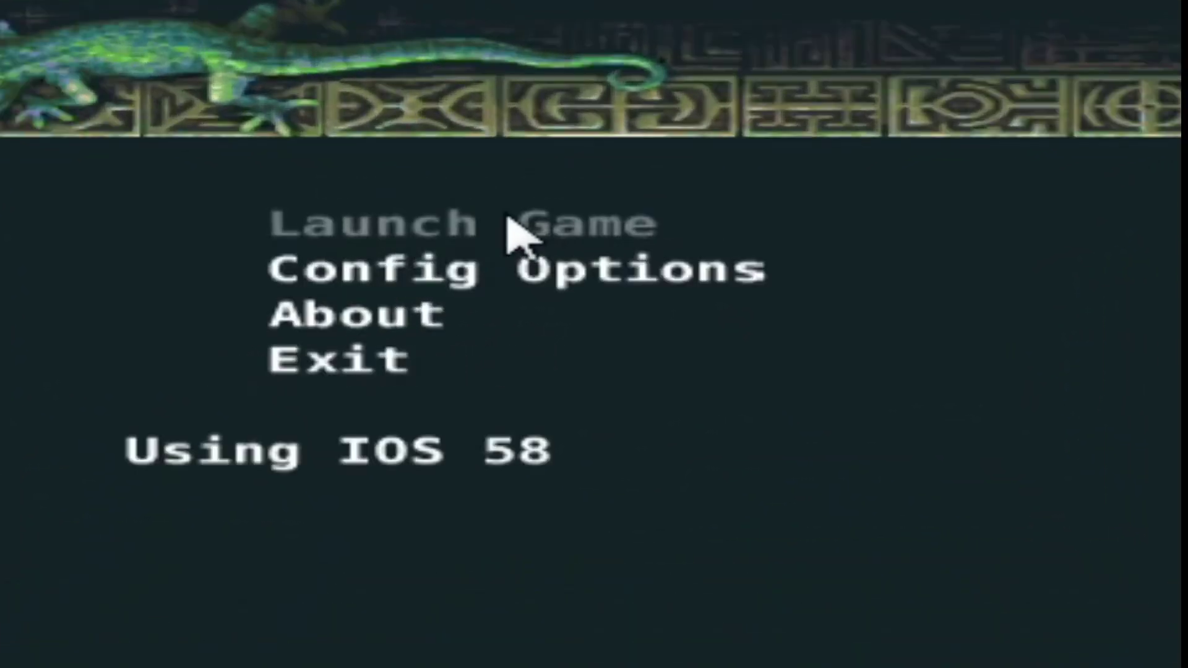
pyautogui.click(508, 223)
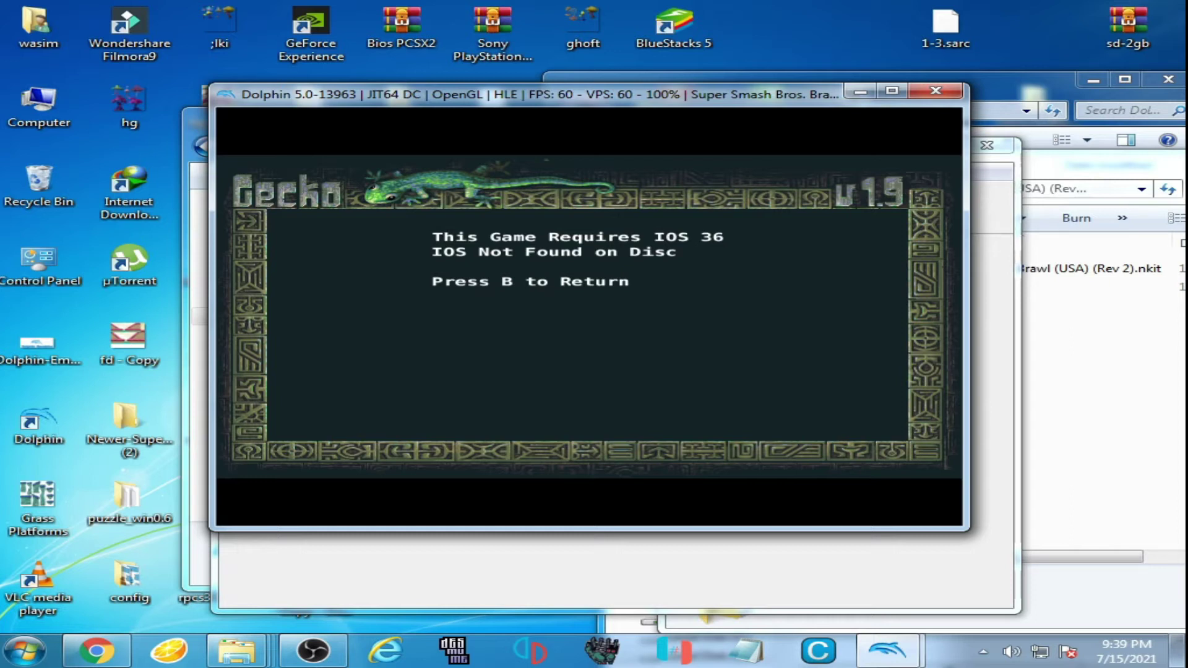
# Stop the current emulation and close the crashed Dolphin program.
pyautogui.click(933, 94)
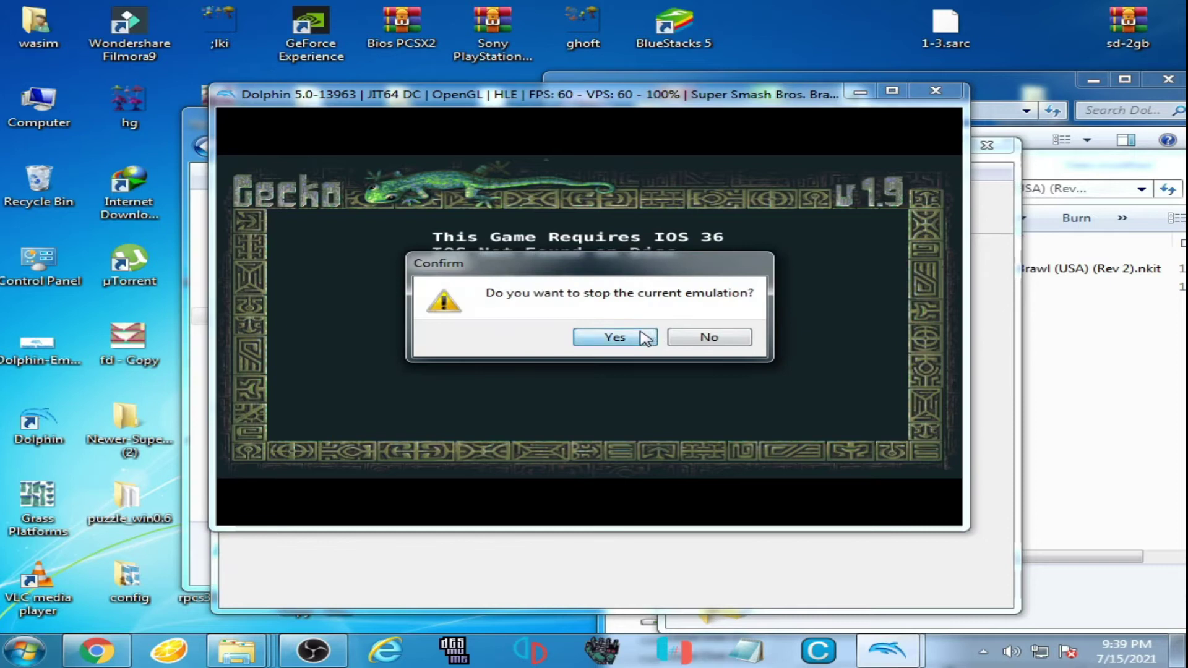
pyautogui.click(641, 335)
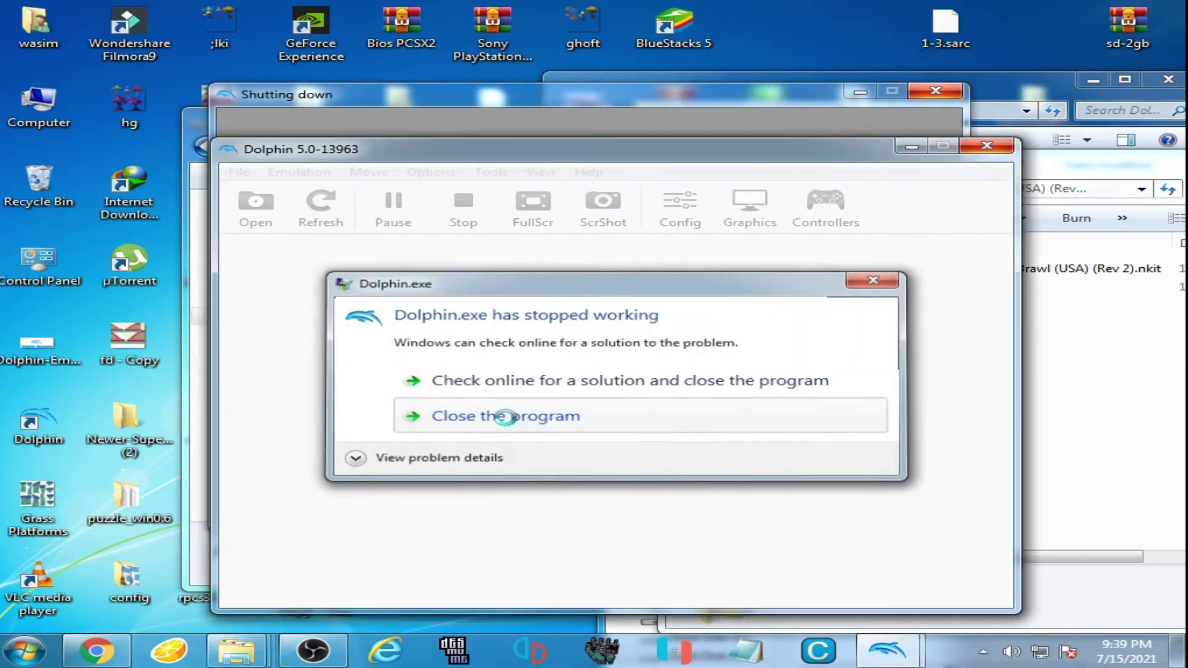
pyautogui.click(504, 415)
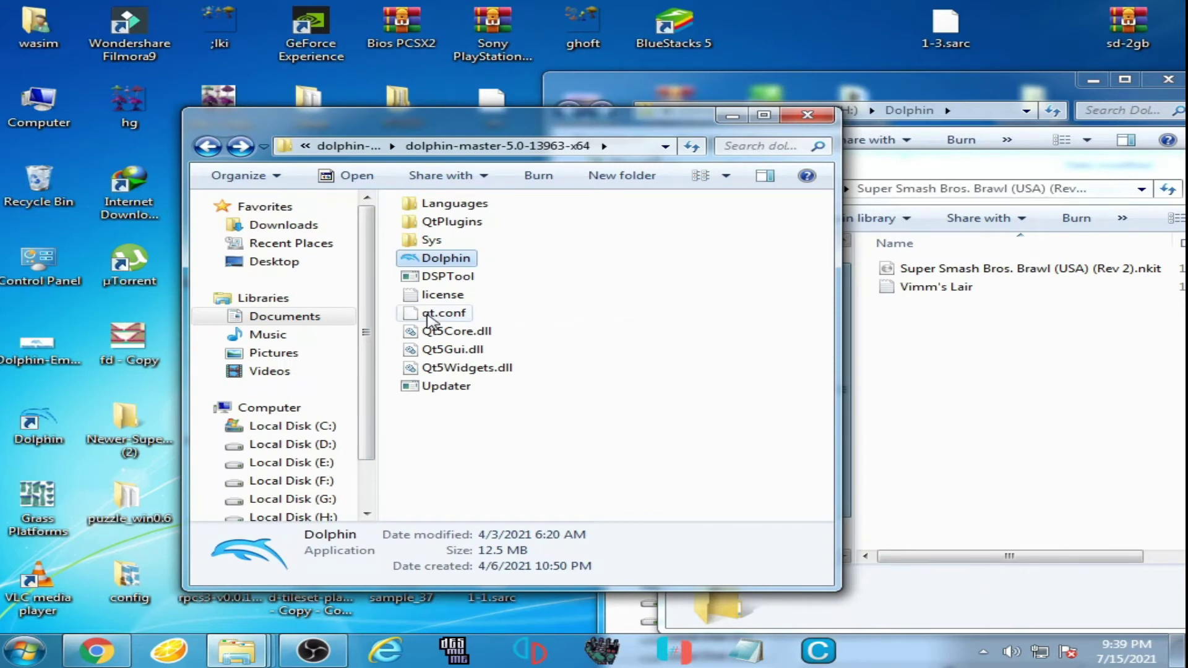
# Arrange the NKit Processed\Wii folder window and the Super Smash Bros. Brawl (USA) (Rev 2) folder window side by side.
pyautogui.click(905, 246)
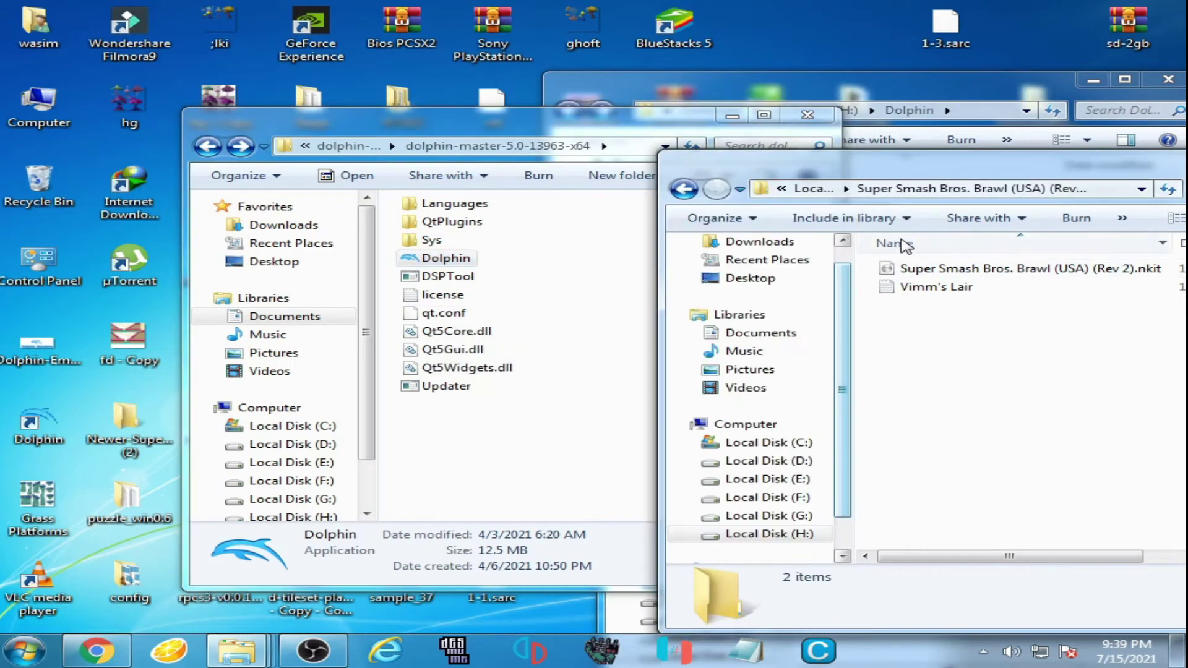
pyautogui.moveTo(918, 176); pyautogui.dragTo(612, 229)
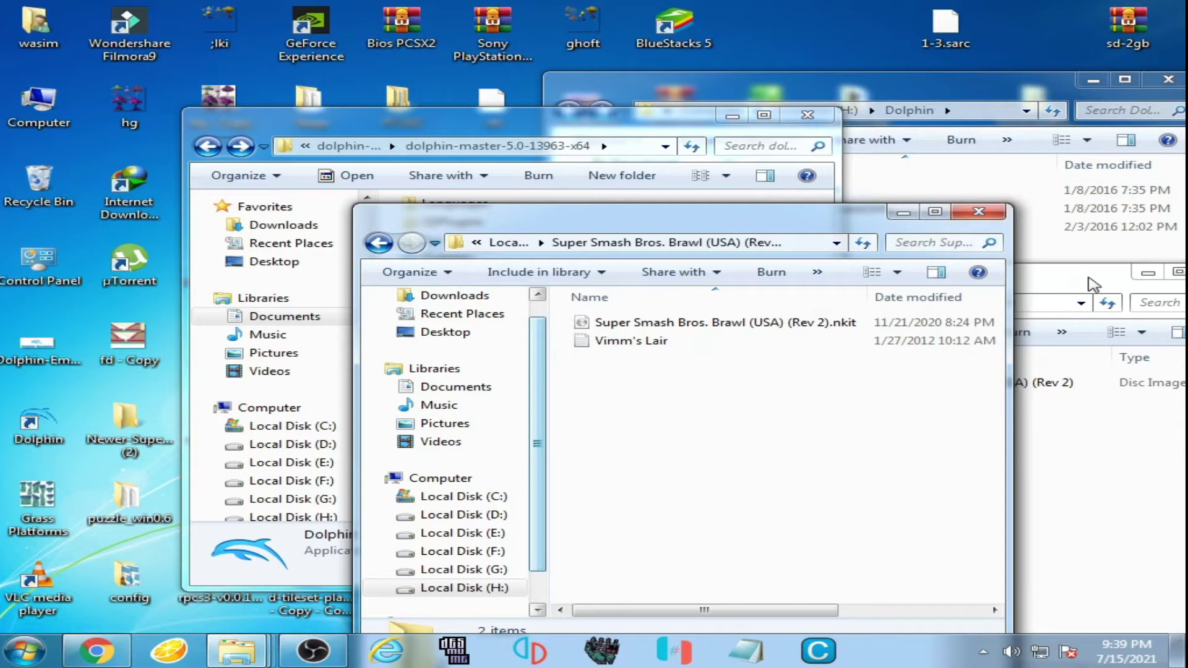
pyautogui.moveTo(1094, 284); pyautogui.dragTo(889, 415)
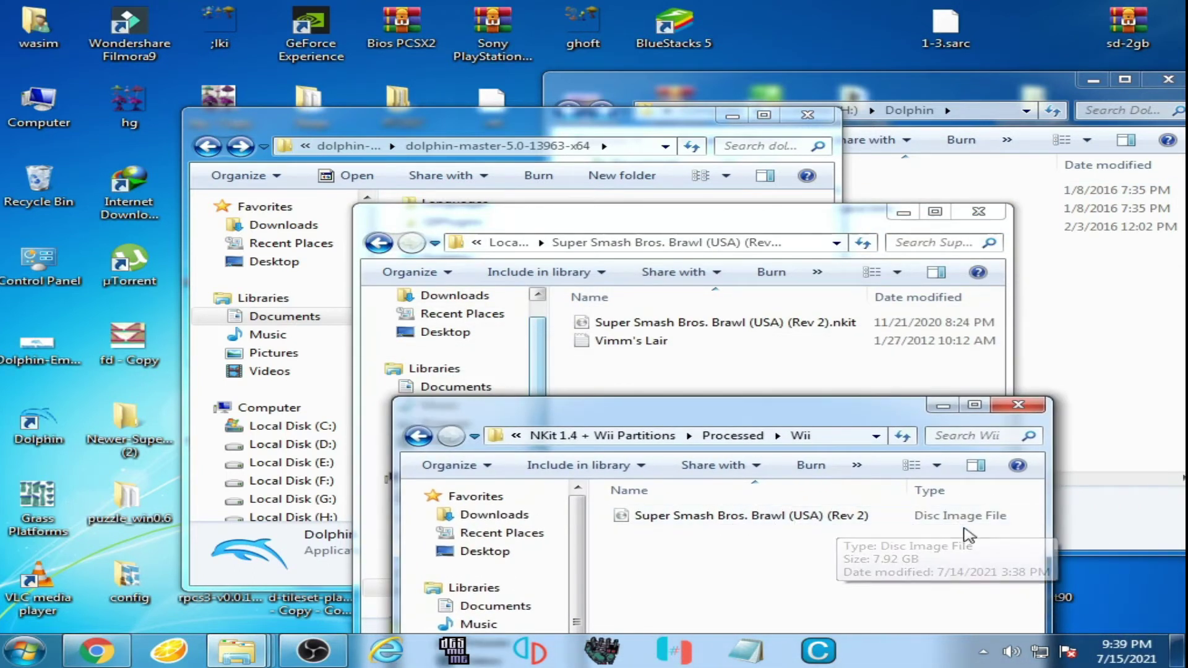
pyautogui.moveTo(716, 409); pyautogui.dragTo(288, 154)
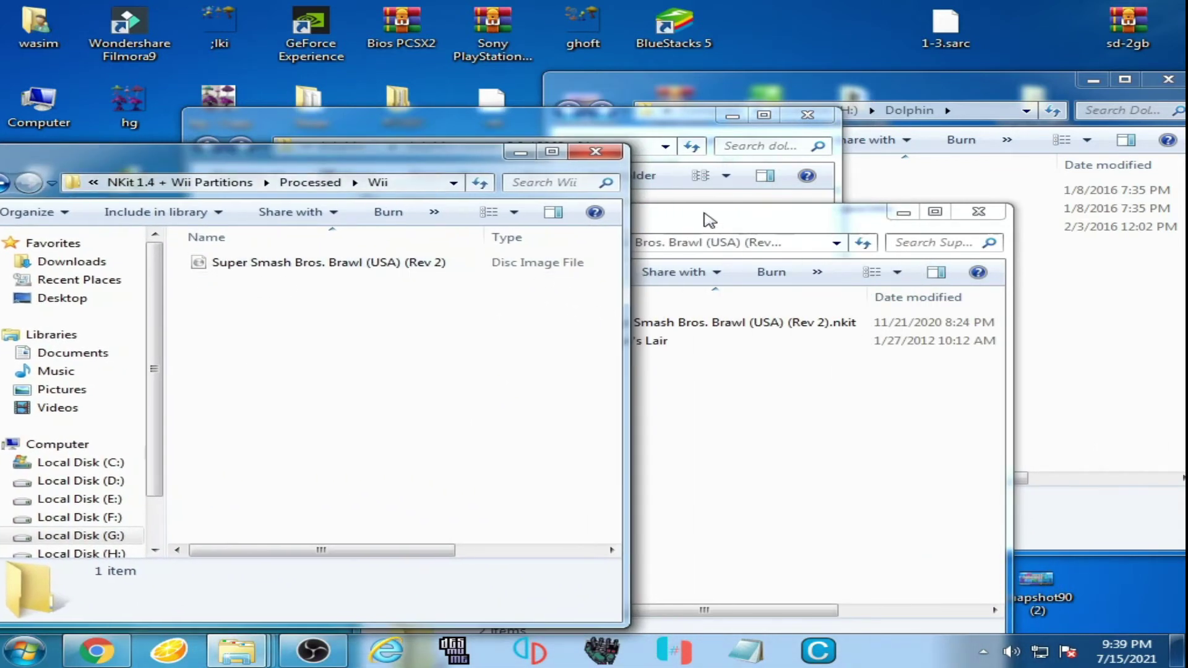
pyautogui.moveTo(709, 220); pyautogui.dragTo(881, 154)
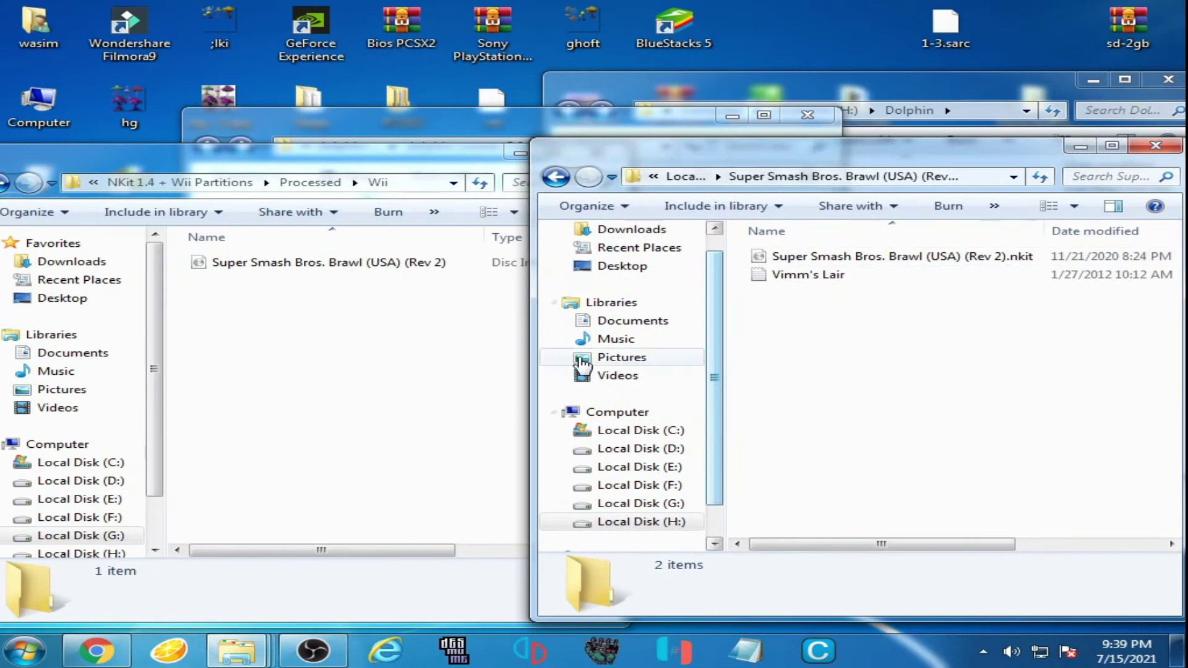
# Compare the type and size of the processed Super Smash Bros. Brawl (USA) (Rev 2) disc image with those of the .nkit image.
pyautogui.click(384, 266)
pyautogui.moveTo(327, 550); pyautogui.dragTo(468, 552)
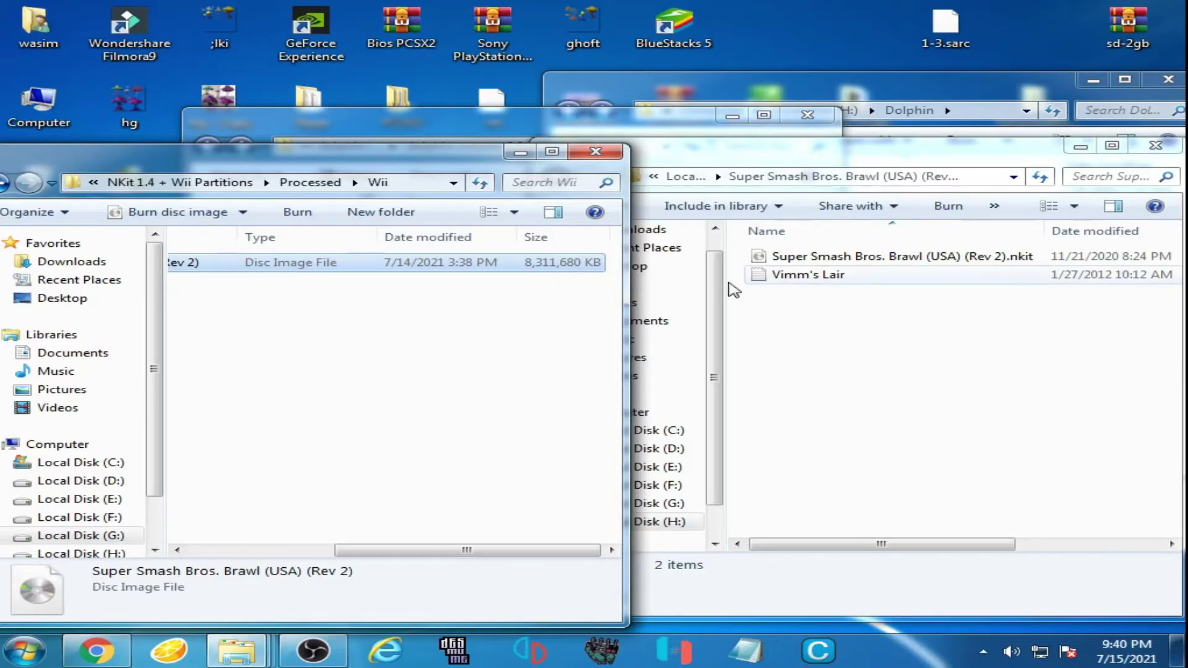
pyautogui.click(810, 256)
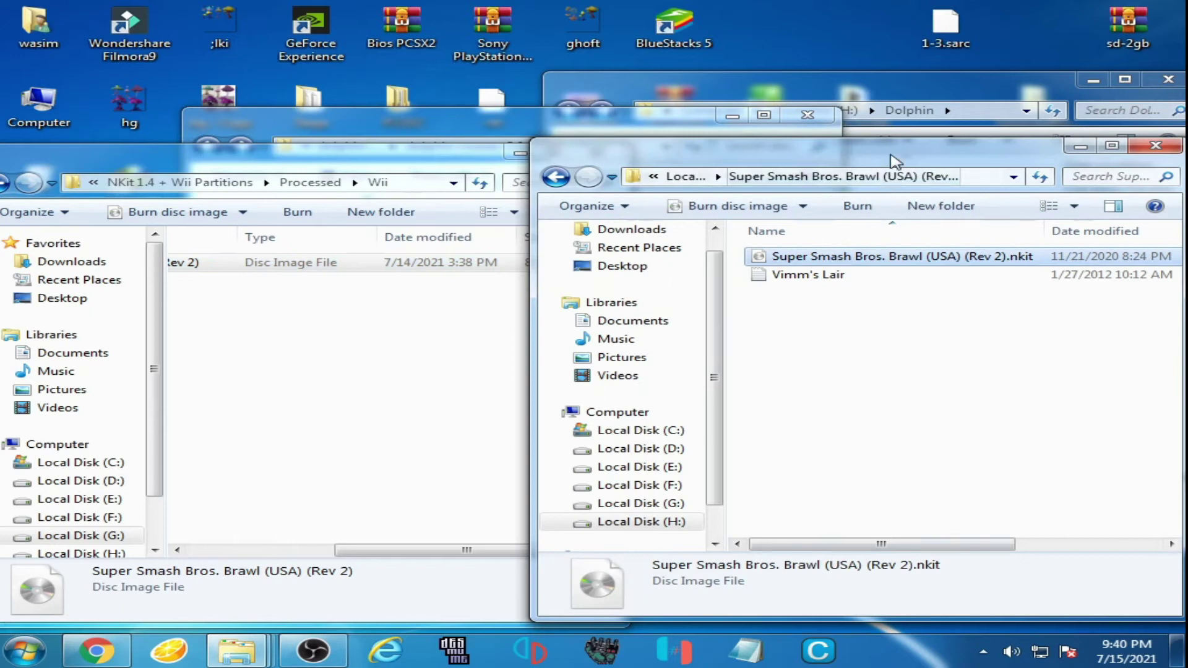
pyautogui.moveTo(893, 154); pyautogui.dragTo(560, 132)
pyautogui.moveTo(500, 520); pyautogui.dragTo(697, 518)
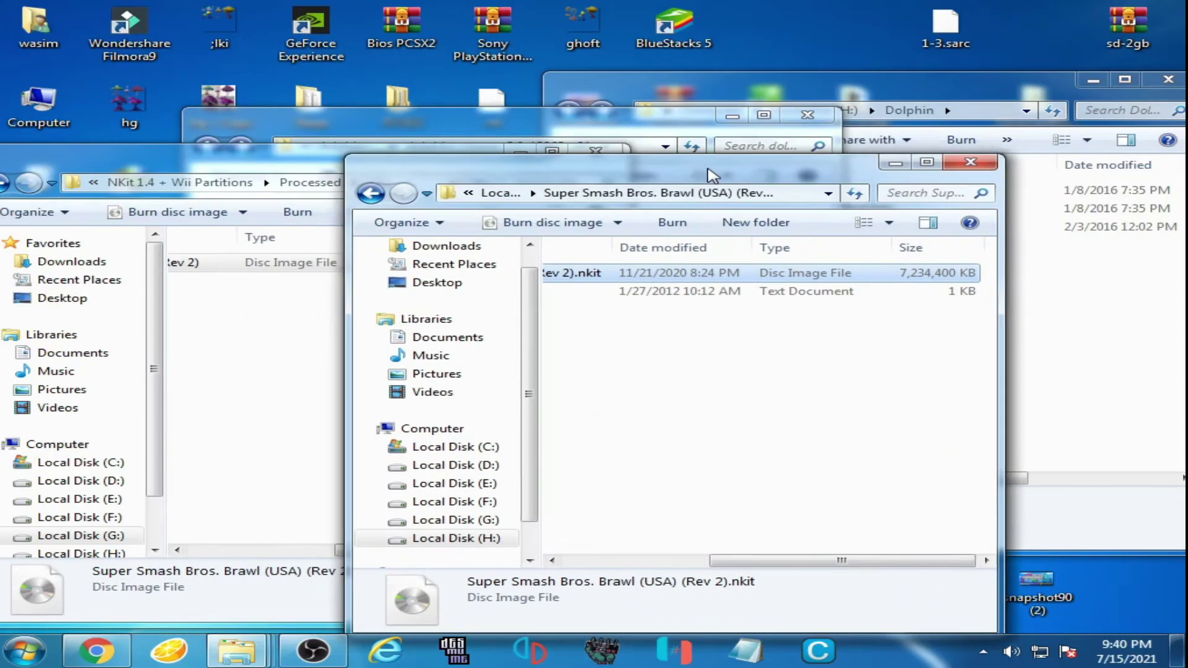
pyautogui.moveTo(705, 163); pyautogui.dragTo(904, 192)
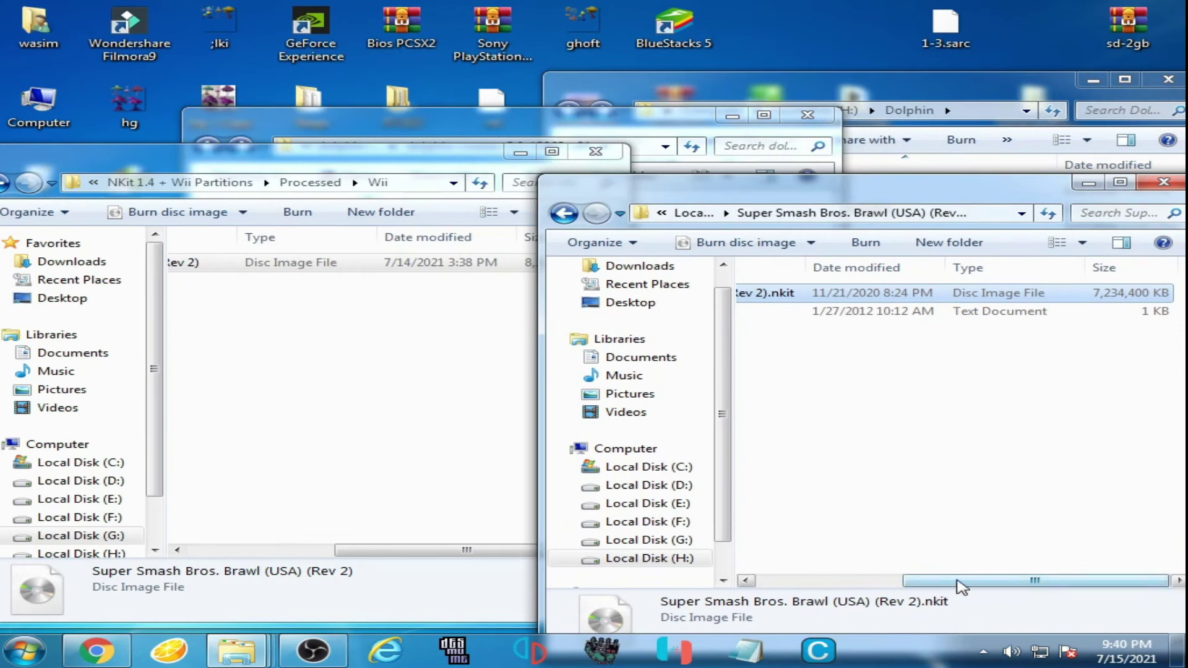
pyautogui.moveTo(961, 586); pyautogui.dragTo(788, 581)
pyautogui.moveTo(879, 196); pyautogui.dragTo(608, 166)
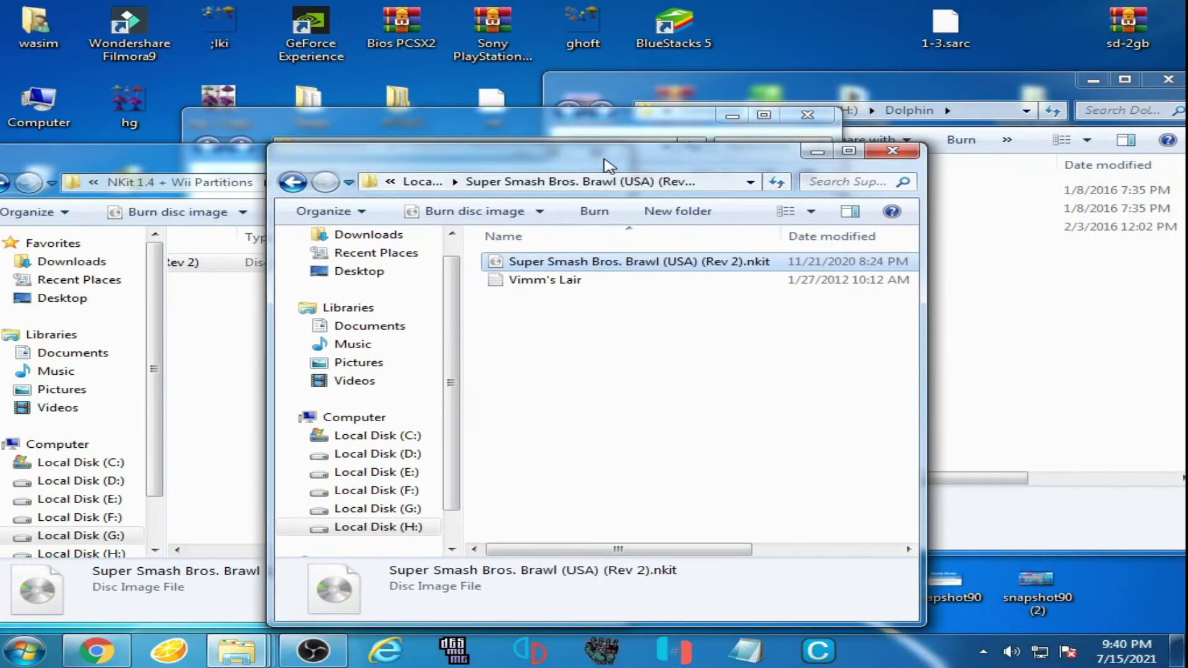
pyautogui.moveTo(674, 550); pyautogui.dragTo(748, 552)
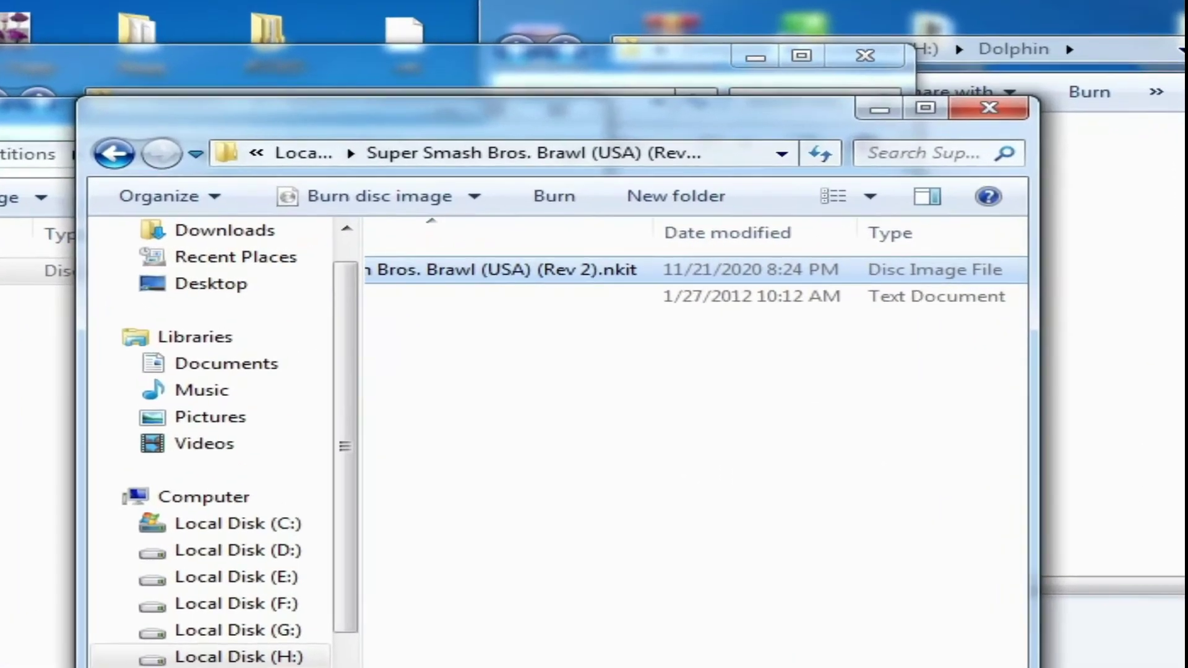
# Move the .nkit image's folder window and the processed Wii folder window apart to uncover the dolphin-master-5.0-13963-x64 folder.
pyautogui.hscroll(-5, 830, 402)
pyautogui.moveTo(770, 273)
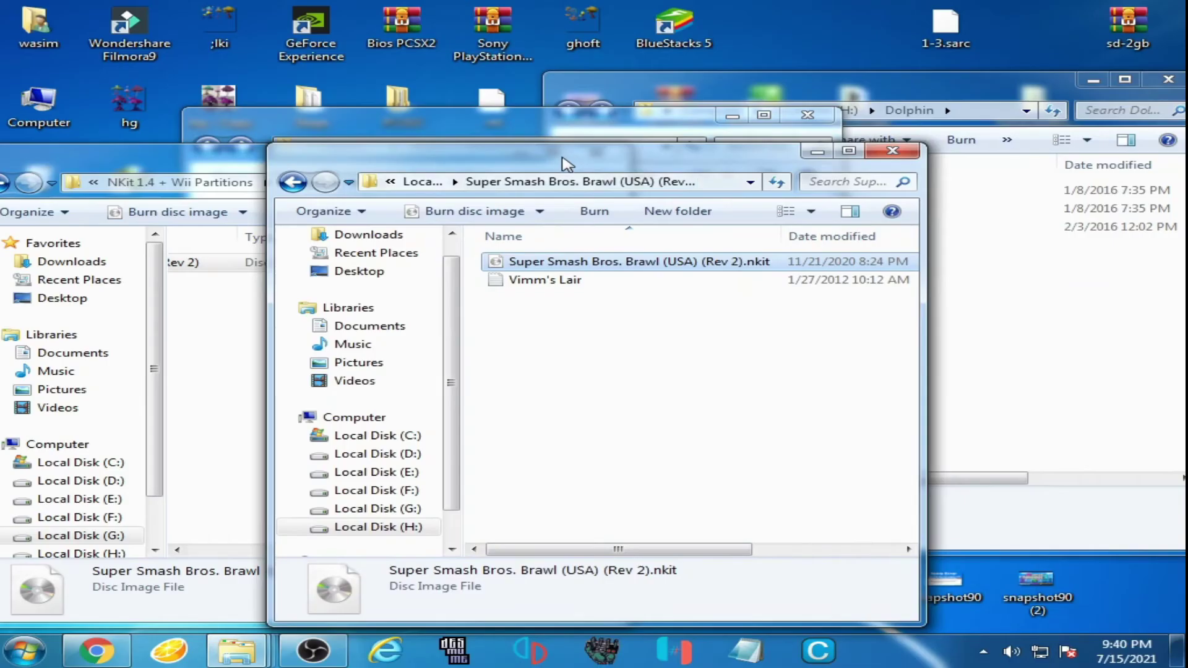
pyautogui.moveTo(566, 164); pyautogui.dragTo(896, 168)
pyautogui.moveTo(456, 166); pyautogui.dragTo(635, 174)
pyautogui.moveTo(644, 558)
pyautogui.mouseDown()
pyautogui.moveTo(498, 558)
pyautogui.moveTo(652, 575)
pyautogui.mouseUp()
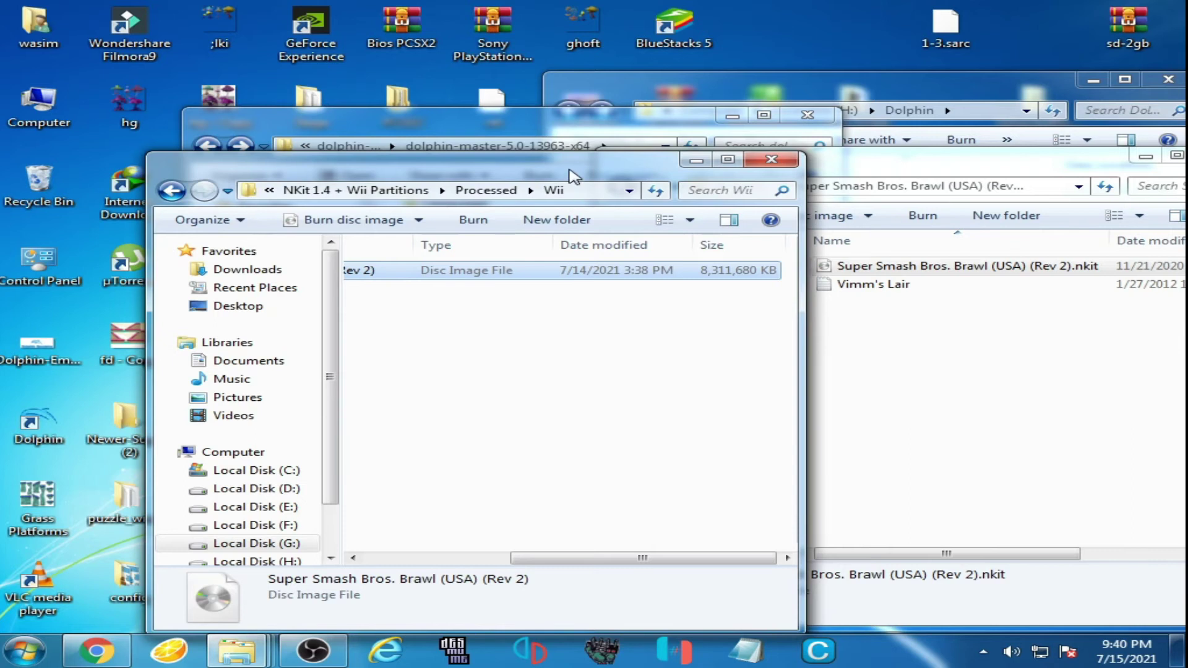
pyautogui.moveTo(573, 174); pyautogui.dragTo(727, 340)
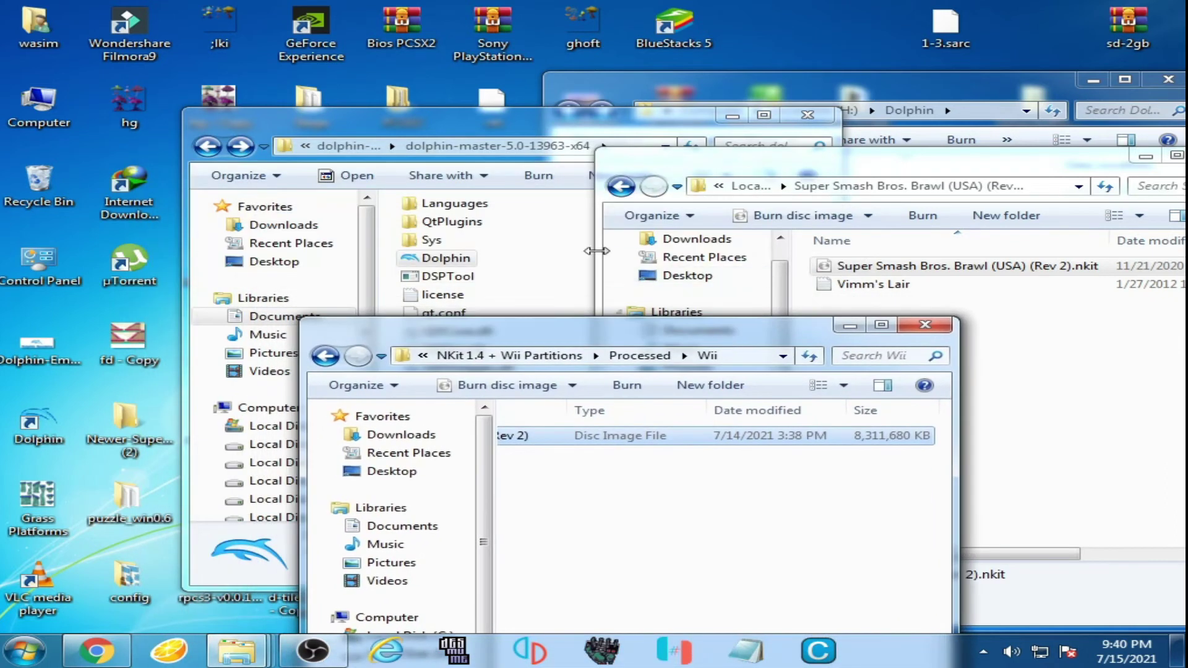
# Launch Dolphin from the dolphin-master-5.0-13963-x64 folder and move its window clear of the folder listing.
pyautogui.rightClick(426, 266)
pyautogui.click(477, 162)
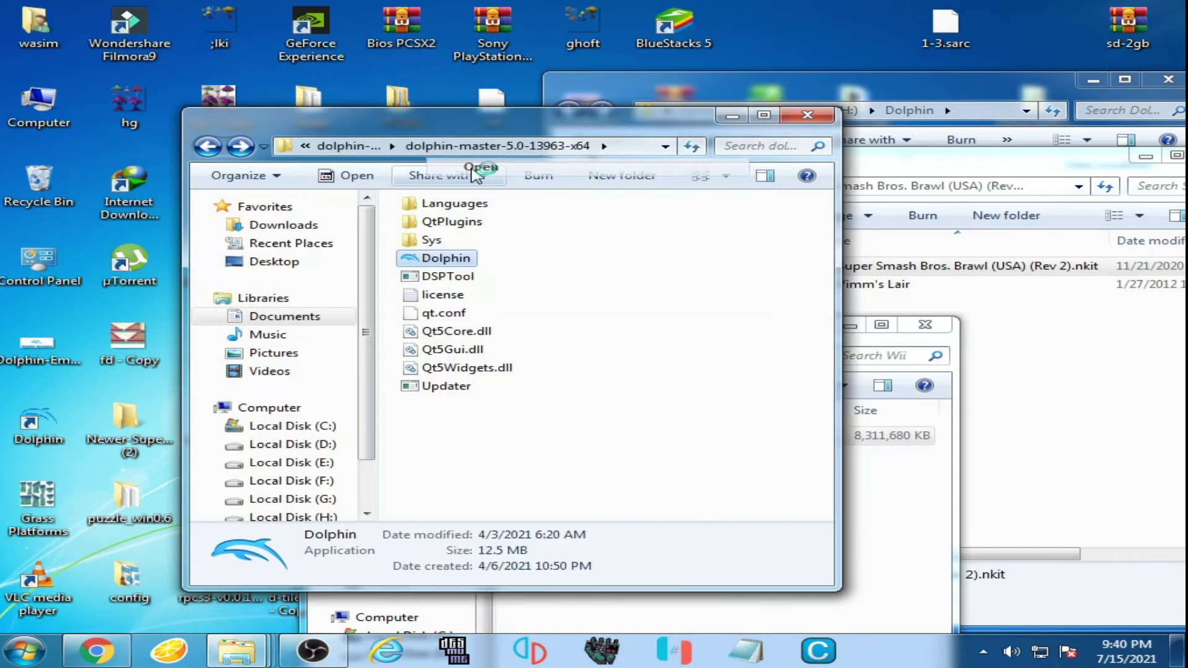
pyautogui.moveTo(618, 238); pyautogui.dragTo(845, 283)
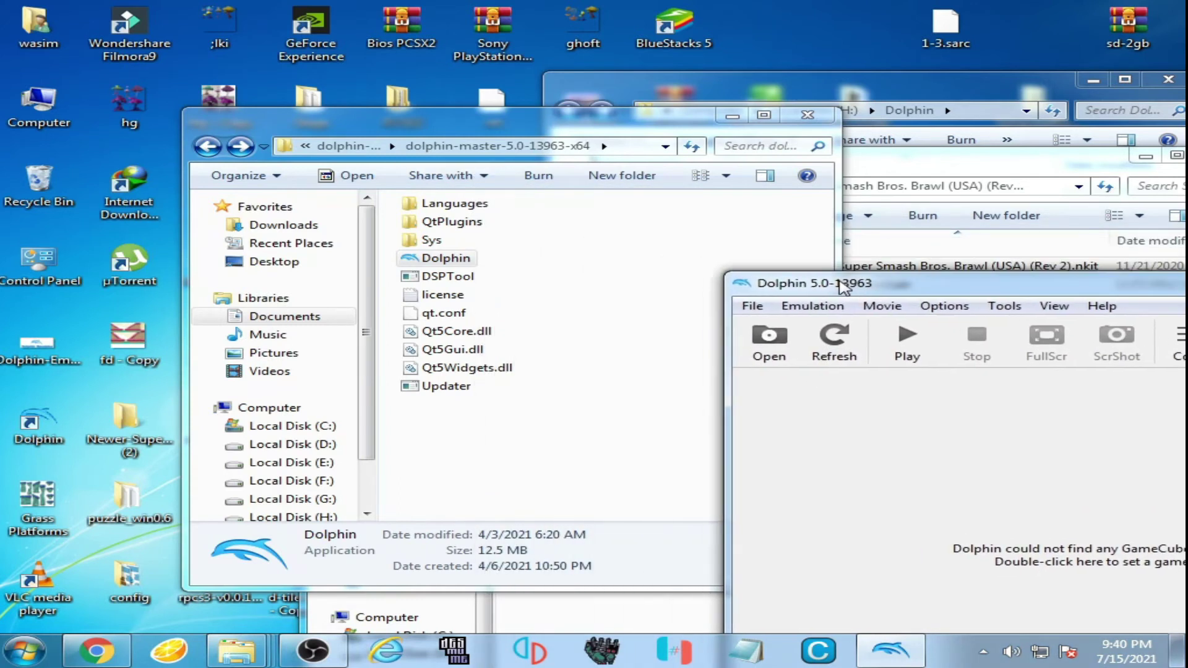
# Compare the file name of the processed Super Smash Bros. Brawl (USA) (Rev 2) disc image with that of the .nkit image.
pyautogui.click(653, 614)
pyautogui.moveTo(560, 337); pyautogui.dragTo(361, 229)
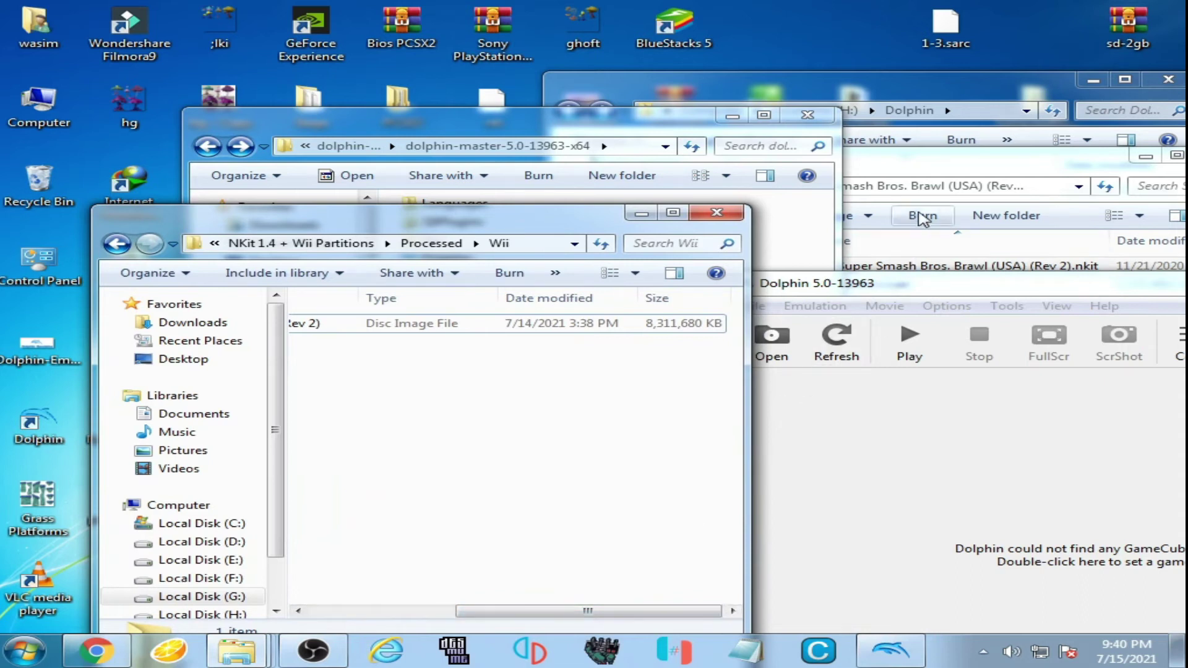
pyautogui.click(903, 208)
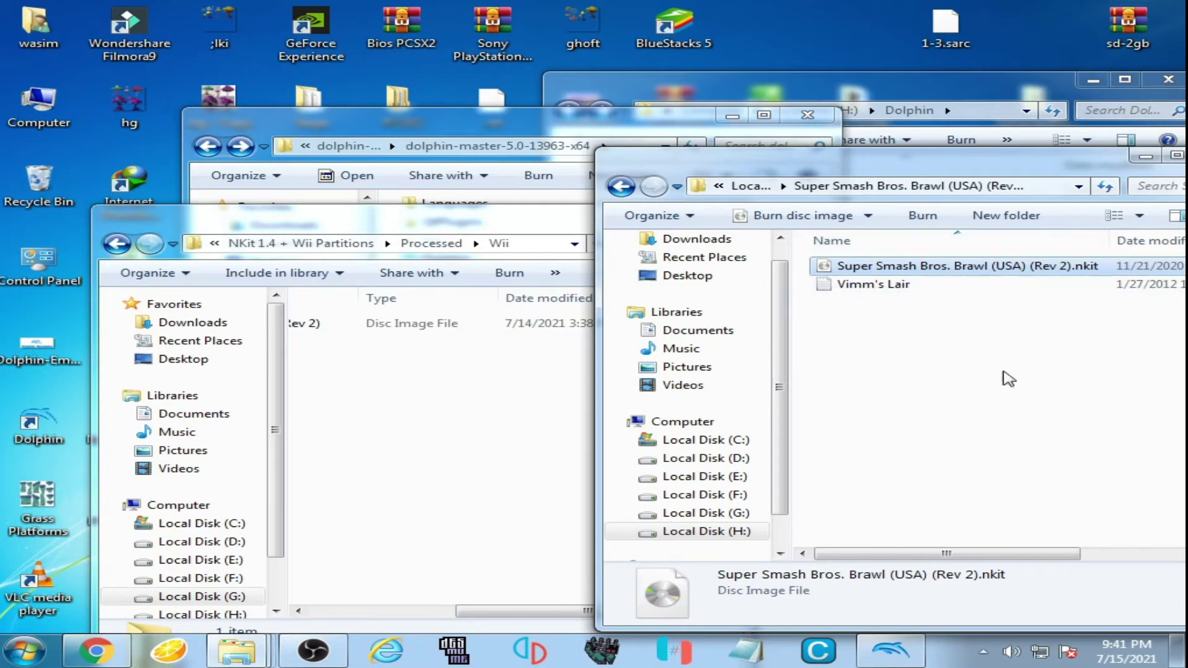
pyautogui.click(445, 419)
pyautogui.moveTo(551, 612); pyautogui.dragTo(379, 628)
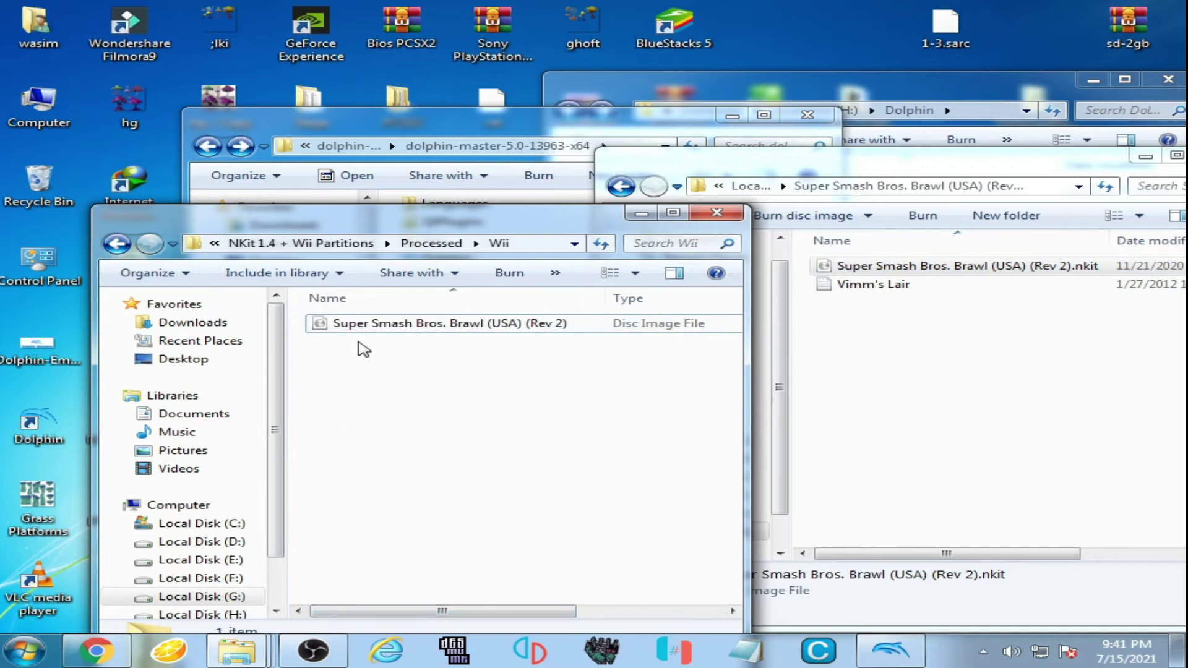
pyautogui.moveTo(456, 615)
pyautogui.mouseDown()
pyautogui.moveTo(662, 616)
pyautogui.moveTo(438, 619)
pyautogui.mouseUp()
# Bring the Dolphin window into view and open its path configuration settings.
pyautogui.click(896, 649)
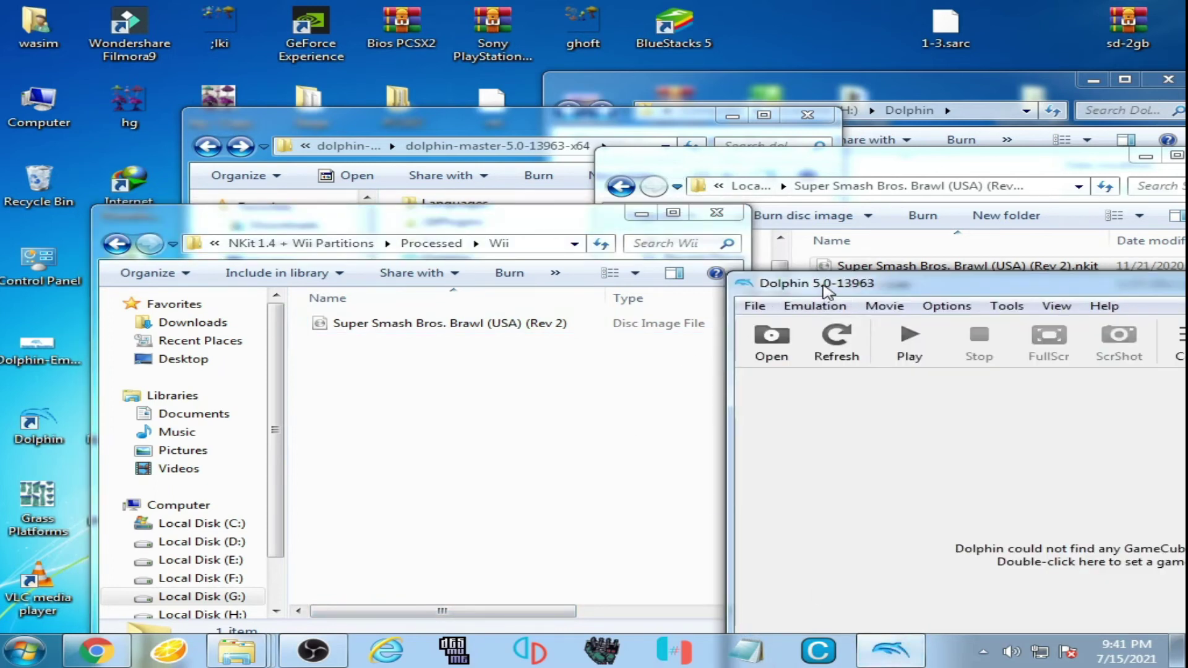
pyautogui.moveTo(824, 284); pyautogui.dragTo(272, 132)
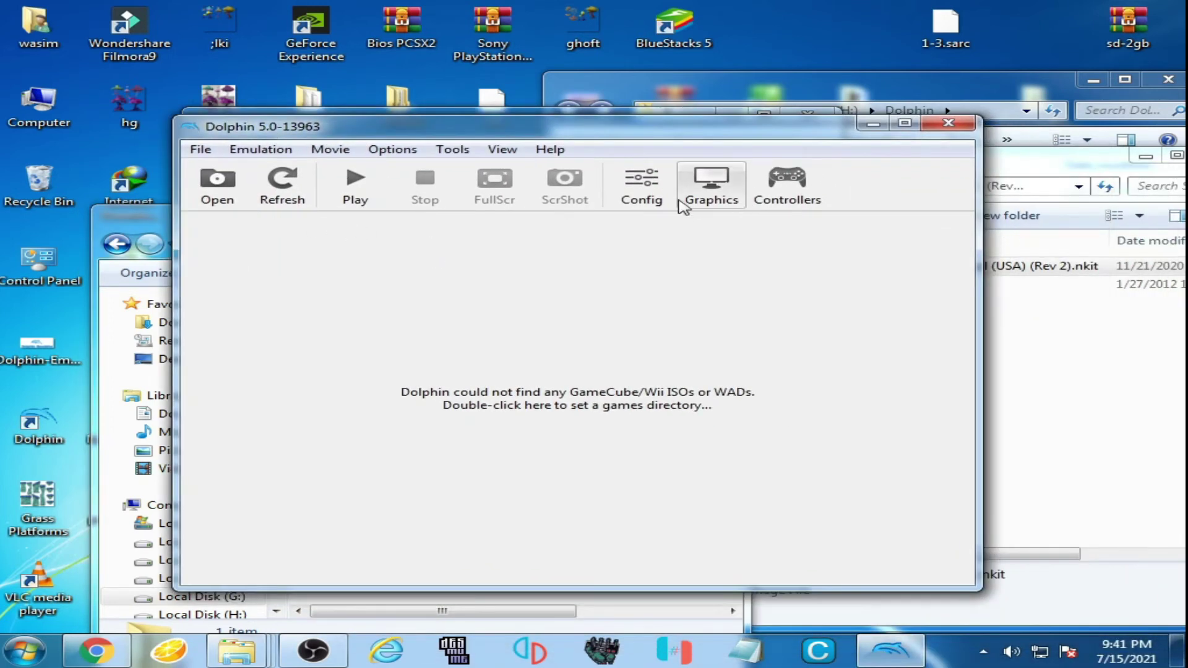
pyautogui.click(644, 197)
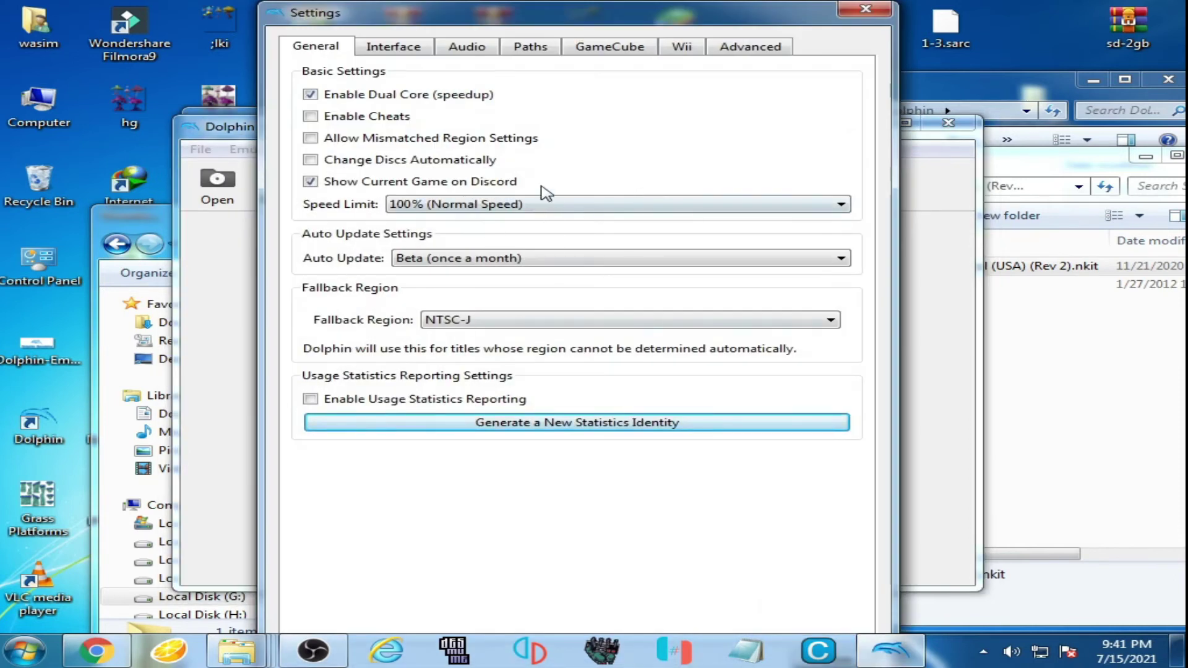
pyautogui.click(532, 47)
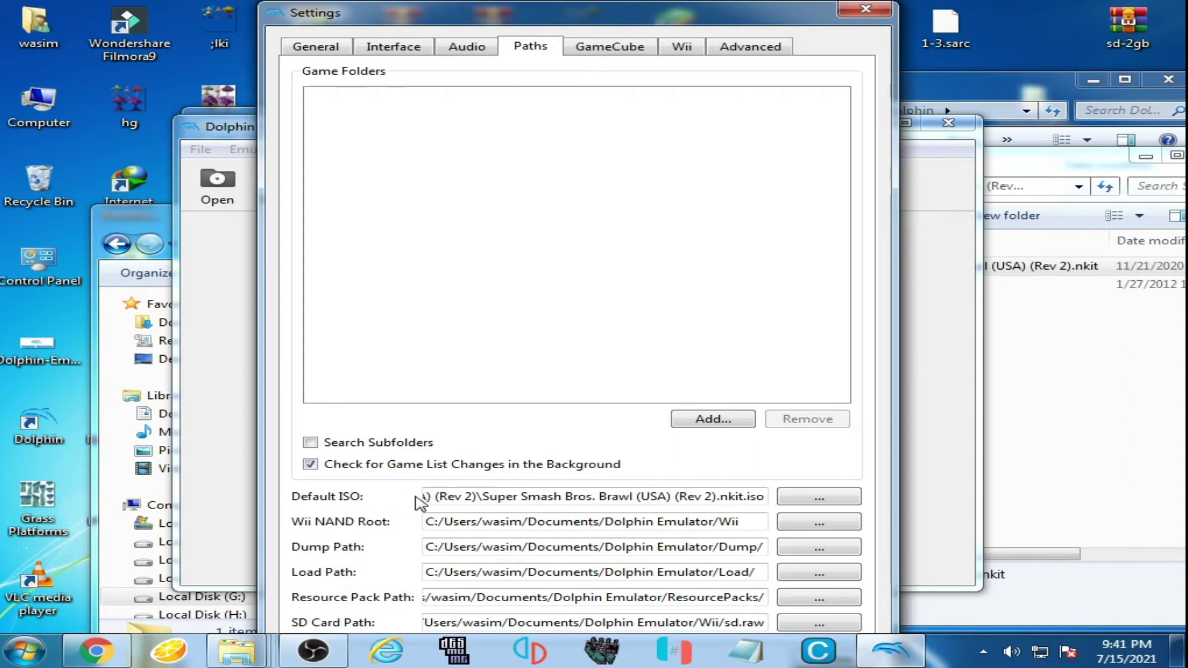
# Set the default ISO to Super Smash Bros. Brawl (USA) (Rev 2) from G:\NKit 1.4 + Wii Partitions\Processed\Wii and close the settings.
pyautogui.click(818, 498)
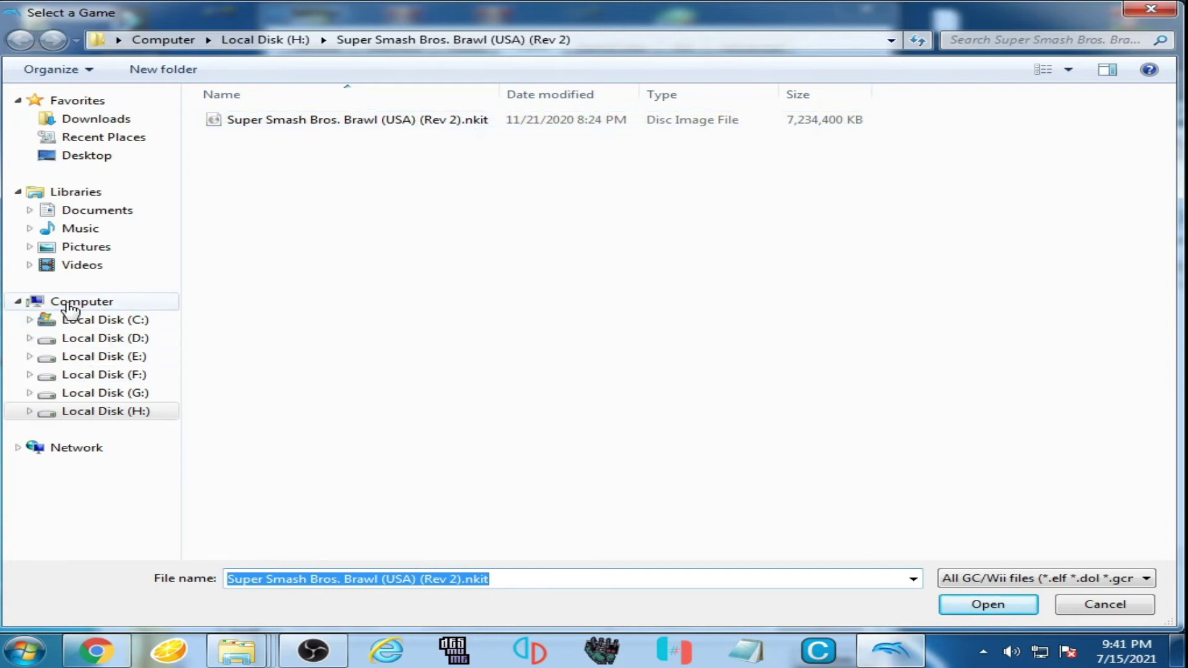
pyautogui.click(70, 303)
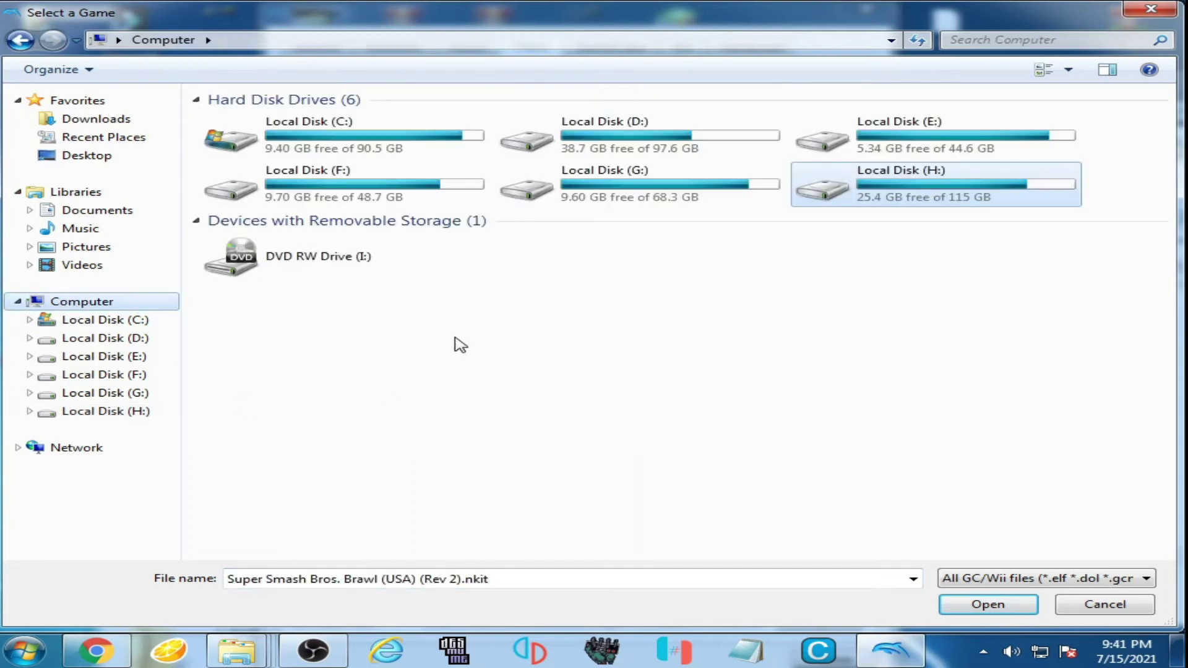
pyautogui.doubleClick(643, 188)
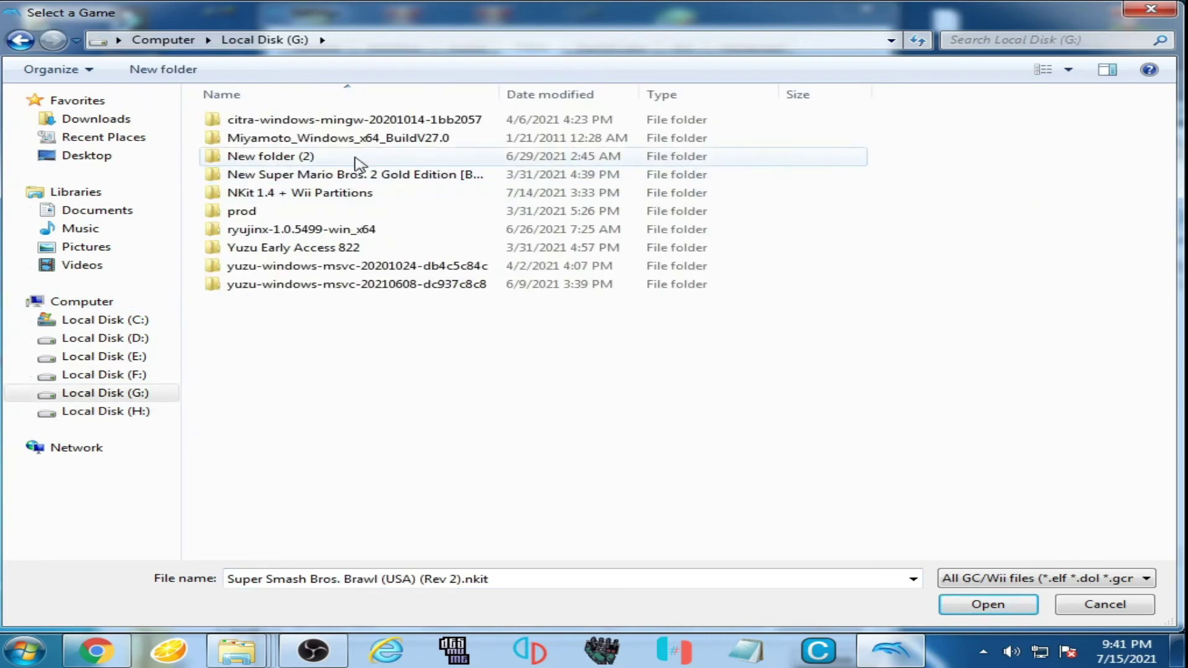
pyautogui.doubleClick(260, 194)
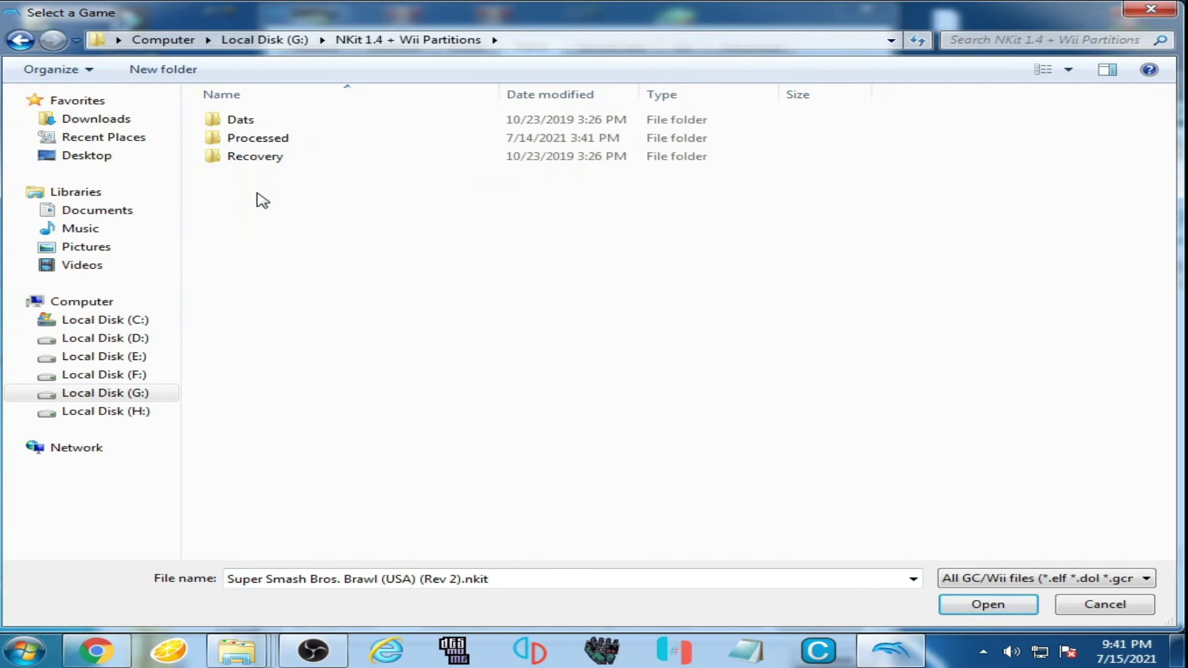
pyautogui.doubleClick(276, 137)
pyautogui.doubleClick(276, 142)
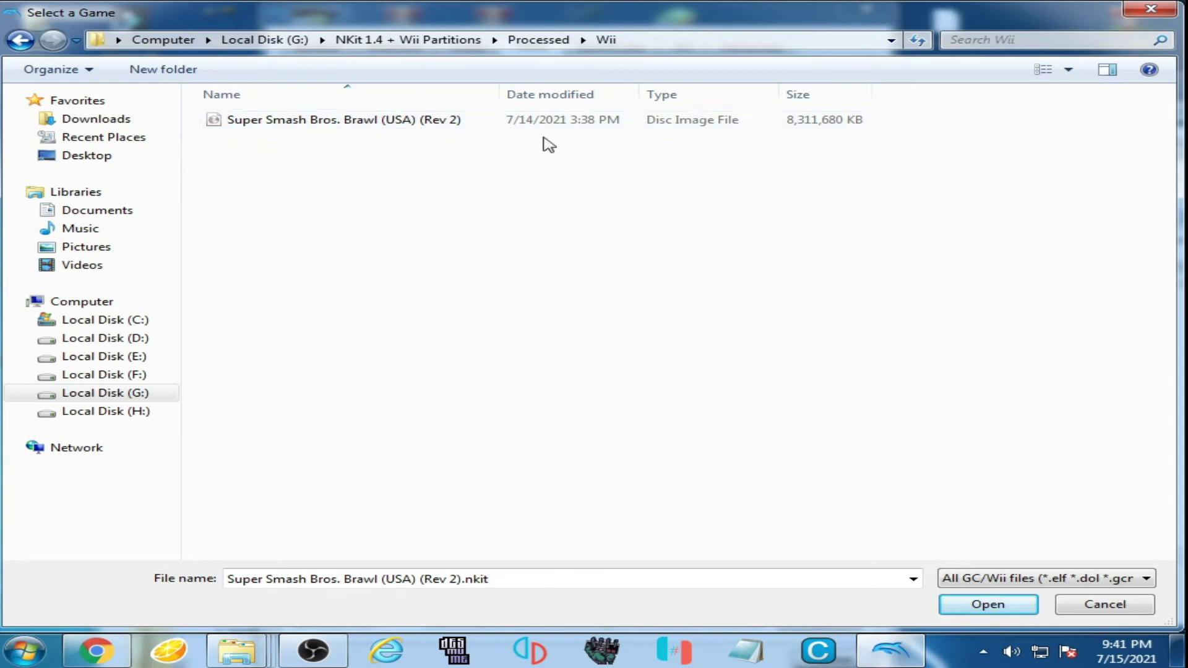
pyautogui.click(433, 124)
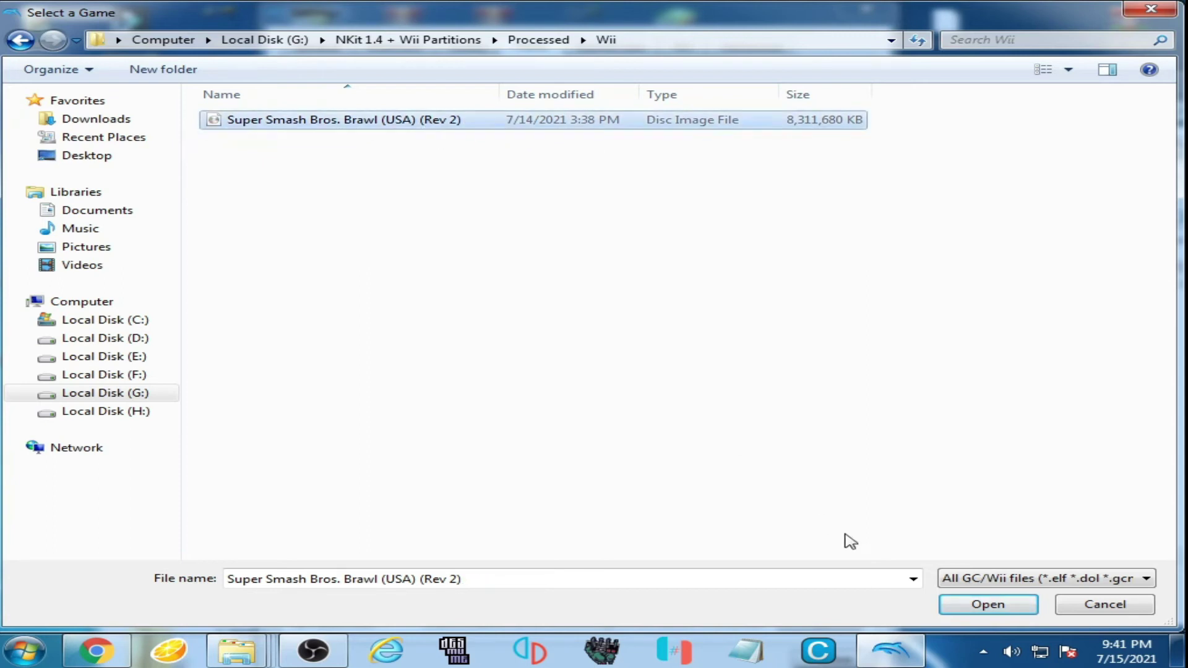
pyautogui.click(976, 609)
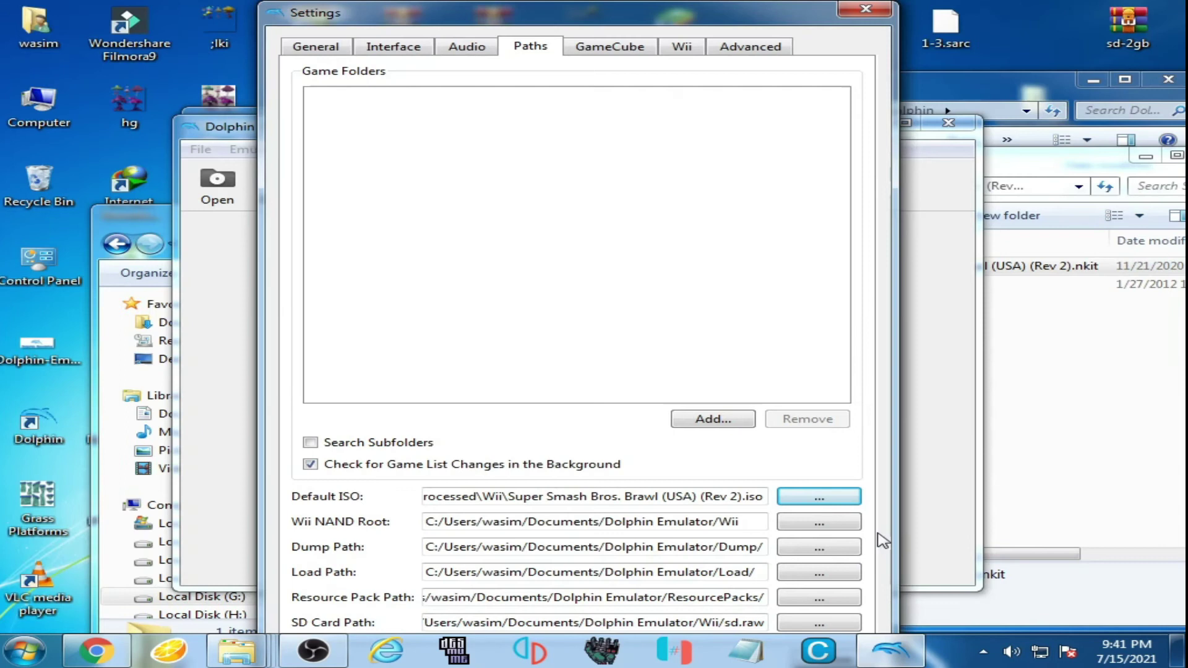
pyautogui.click(856, 7)
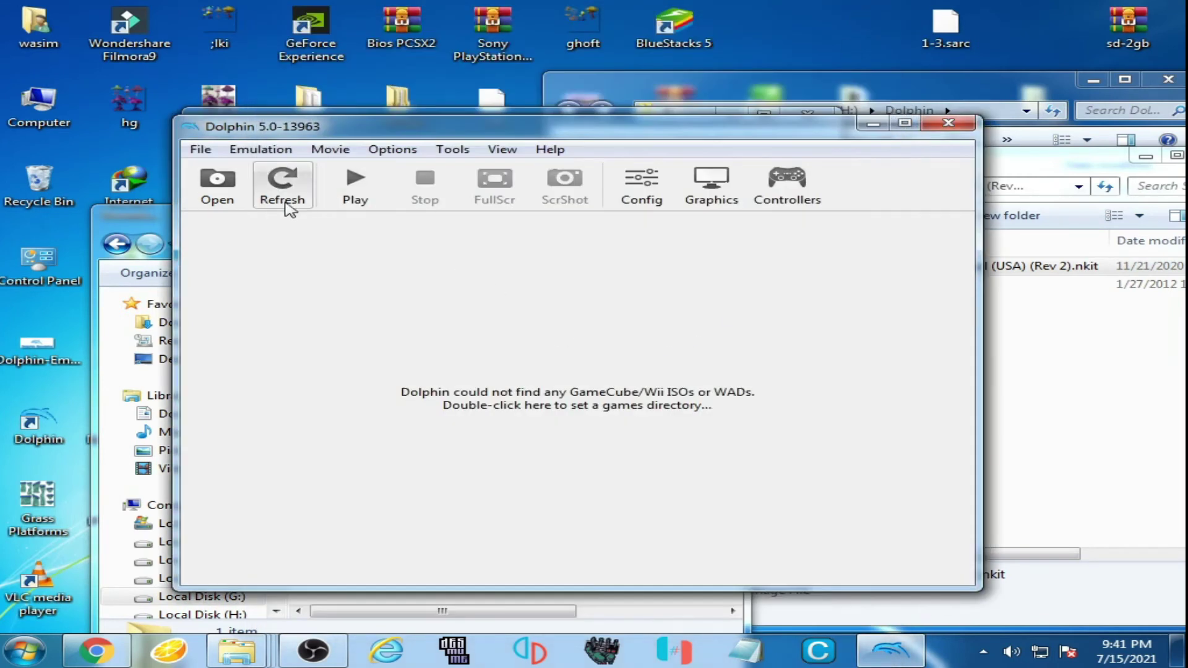
# Boot boot.elf from the Documents\Dolphin Emulator\Wii\GeckoOS folder and ignore the invalid read warning for this session.
pyautogui.moveTo(390, 130); pyautogui.dragTo(457, 128)
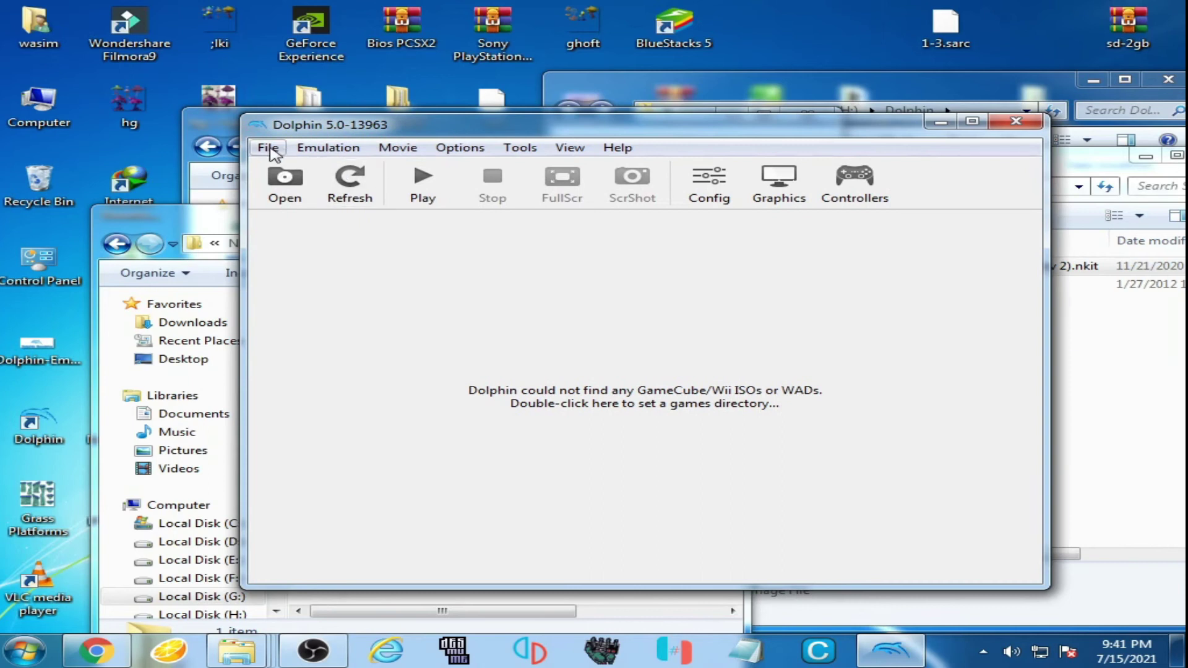
pyautogui.click(270, 150)
pyautogui.click(311, 176)
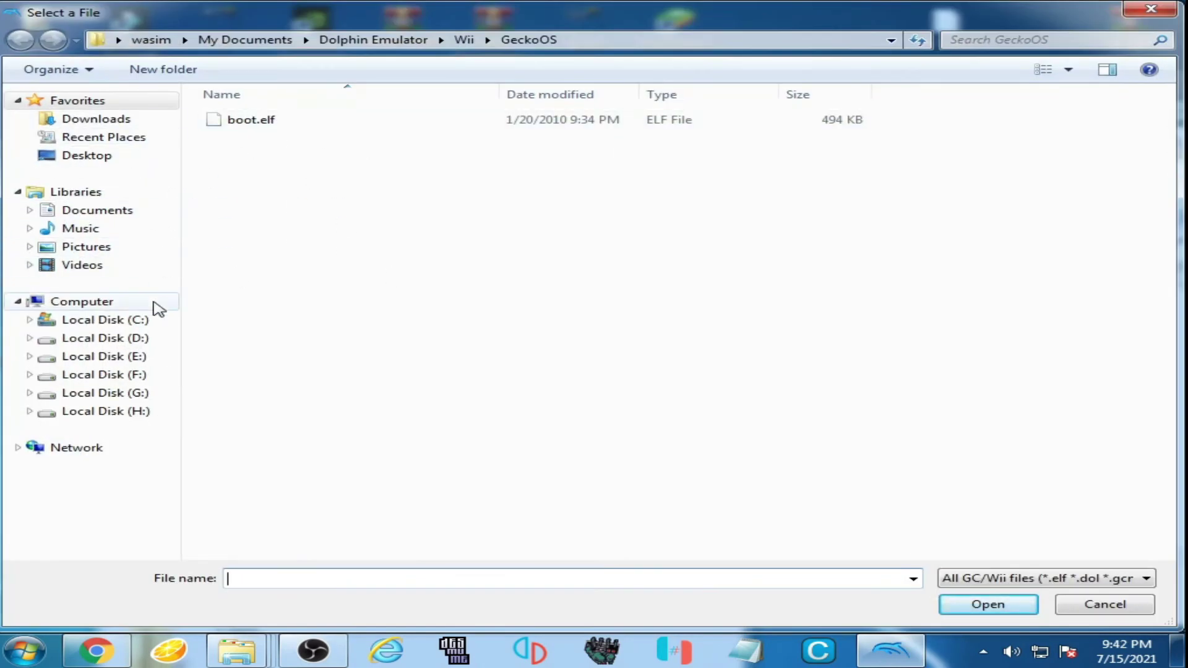
pyautogui.click(93, 306)
pyautogui.click(58, 212)
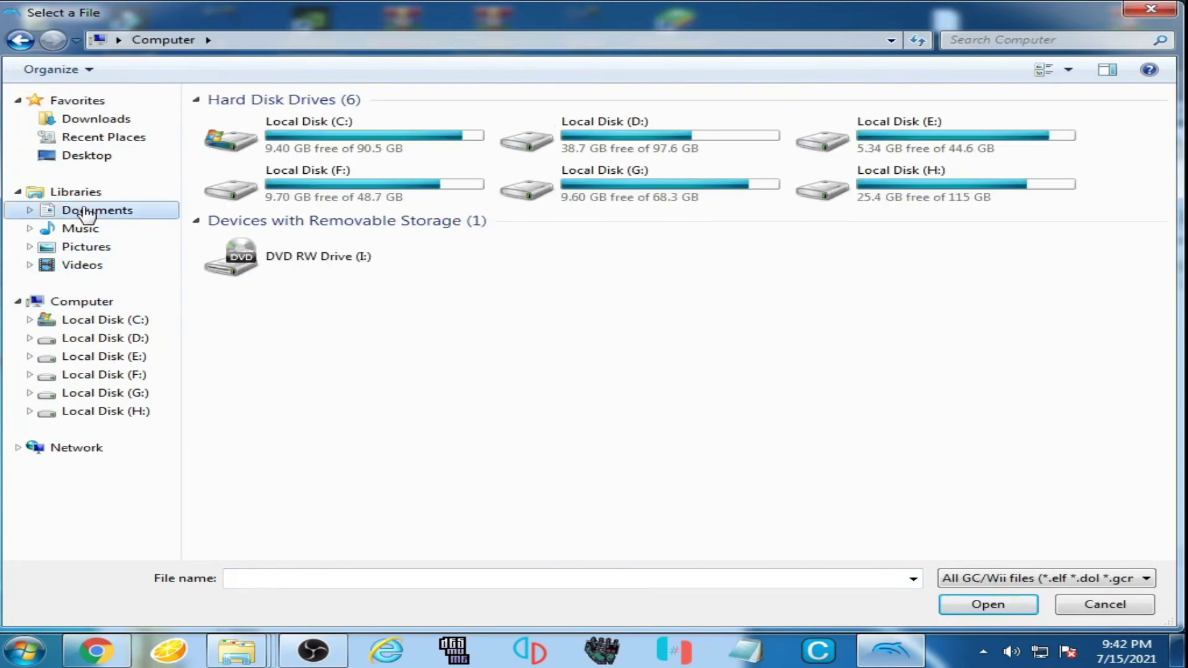
pyautogui.doubleClick(279, 188)
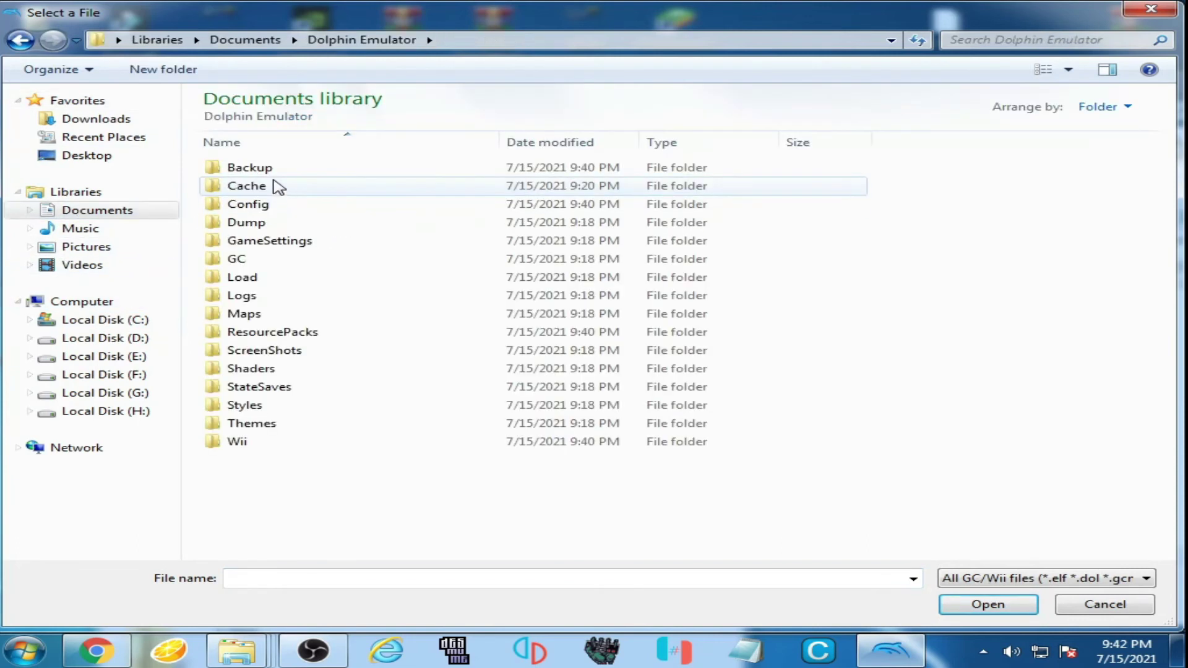
pyautogui.doubleClick(256, 445)
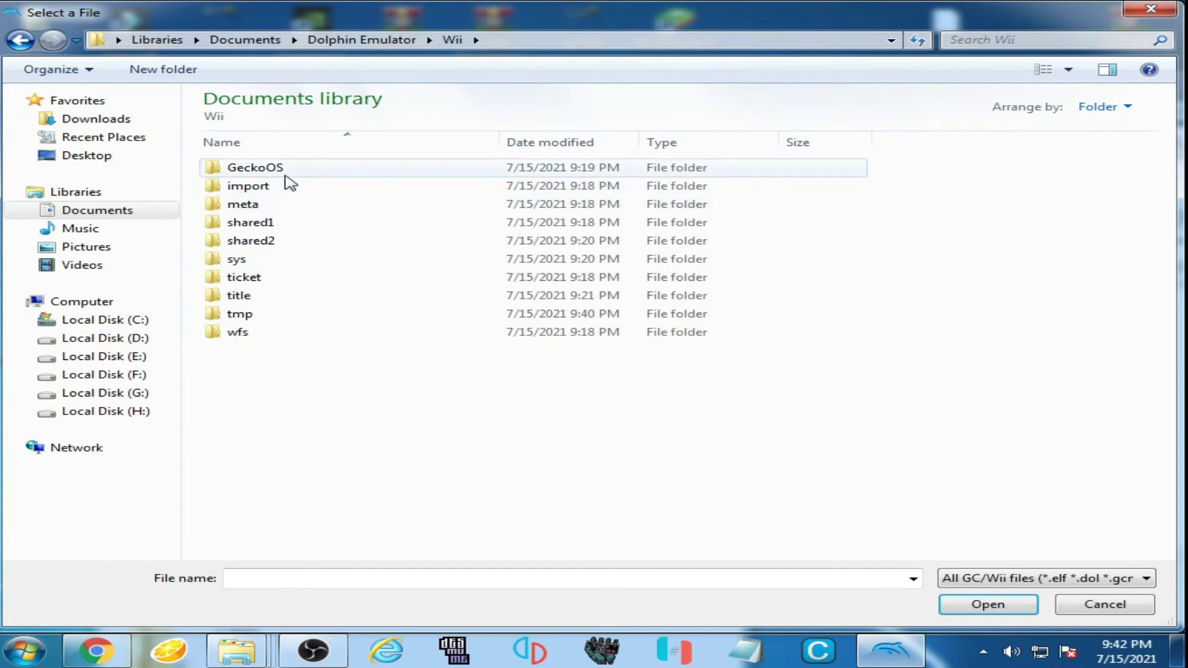
pyautogui.doubleClick(286, 177)
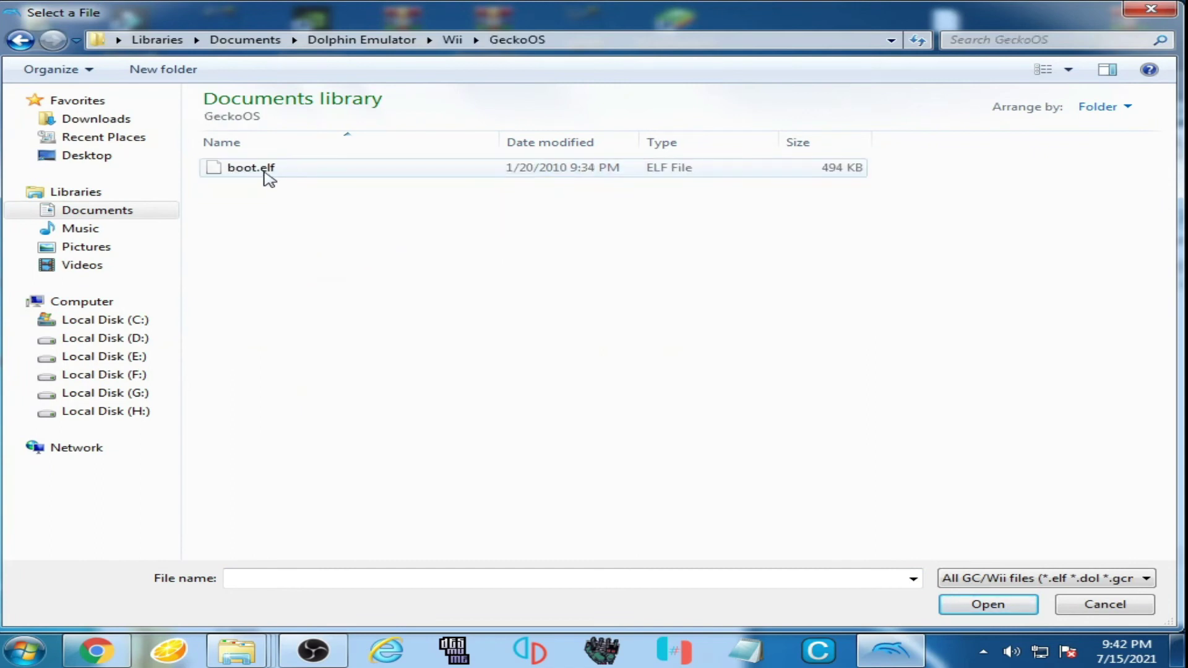
pyautogui.click(267, 177)
pyautogui.click(966, 604)
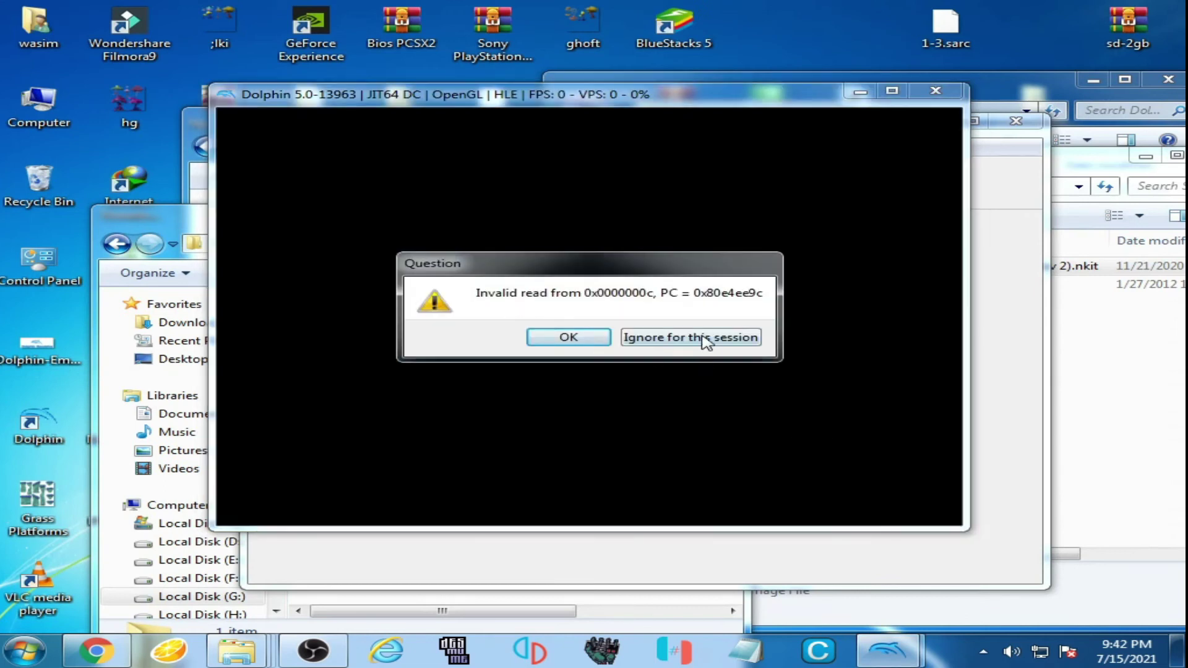
pyautogui.click(706, 337)
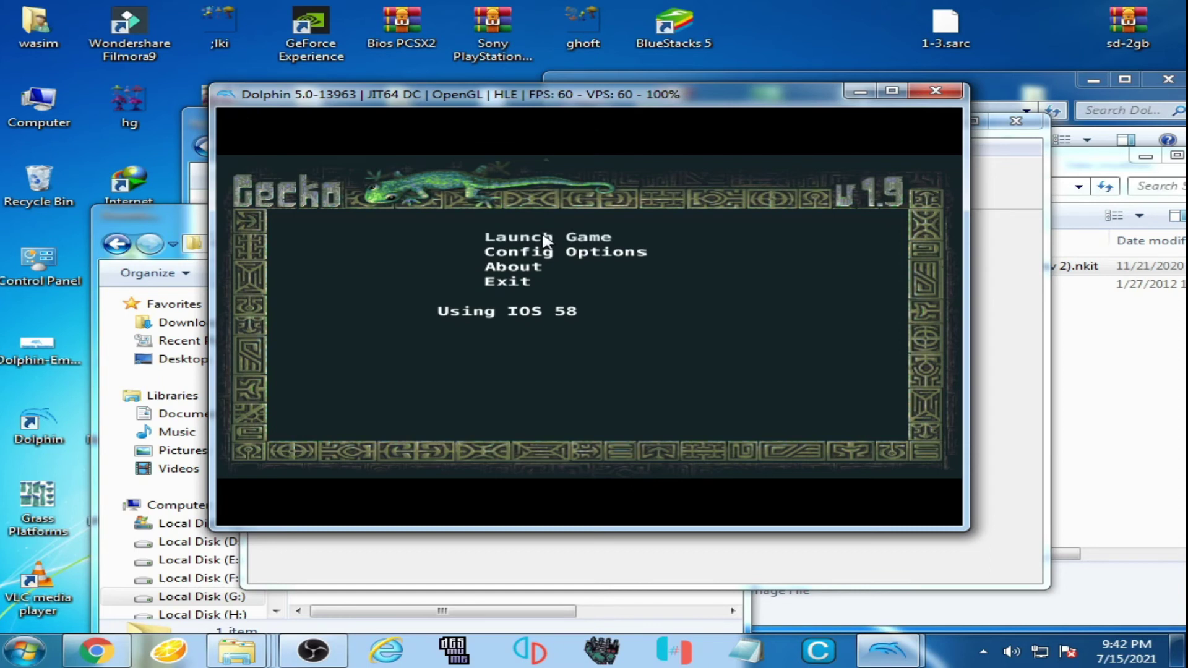
# Launch the game from the Gecko menu and install the required IOS36-64-v1042.wad.out.wad.
pyautogui.click(543, 240)
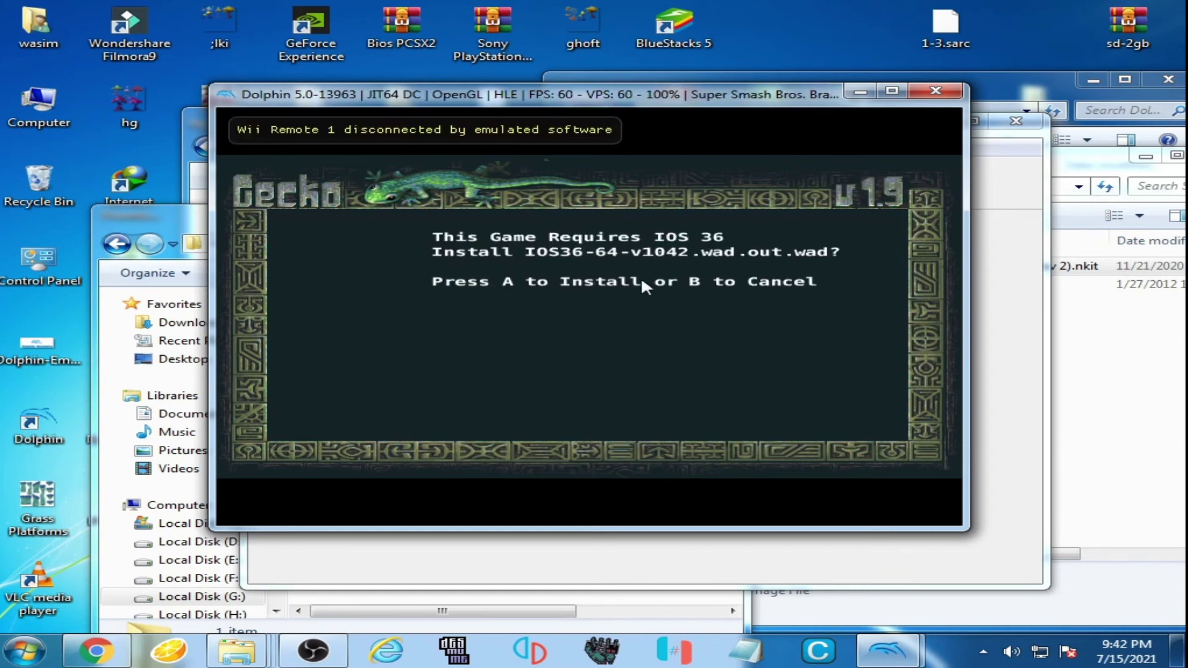
pyautogui.click(440, 260)
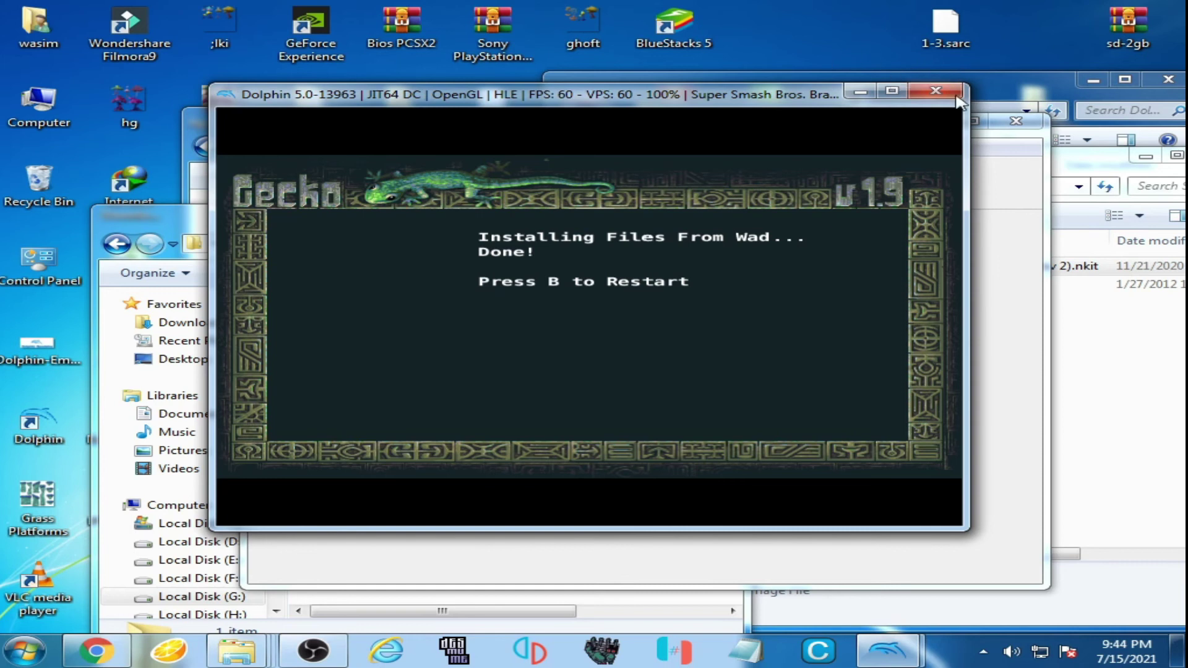
# Stop the Gecko emulation after the WAD installation and close the unresponsive Dolphin program.
pyautogui.click(936, 91)
pyautogui.click(643, 336)
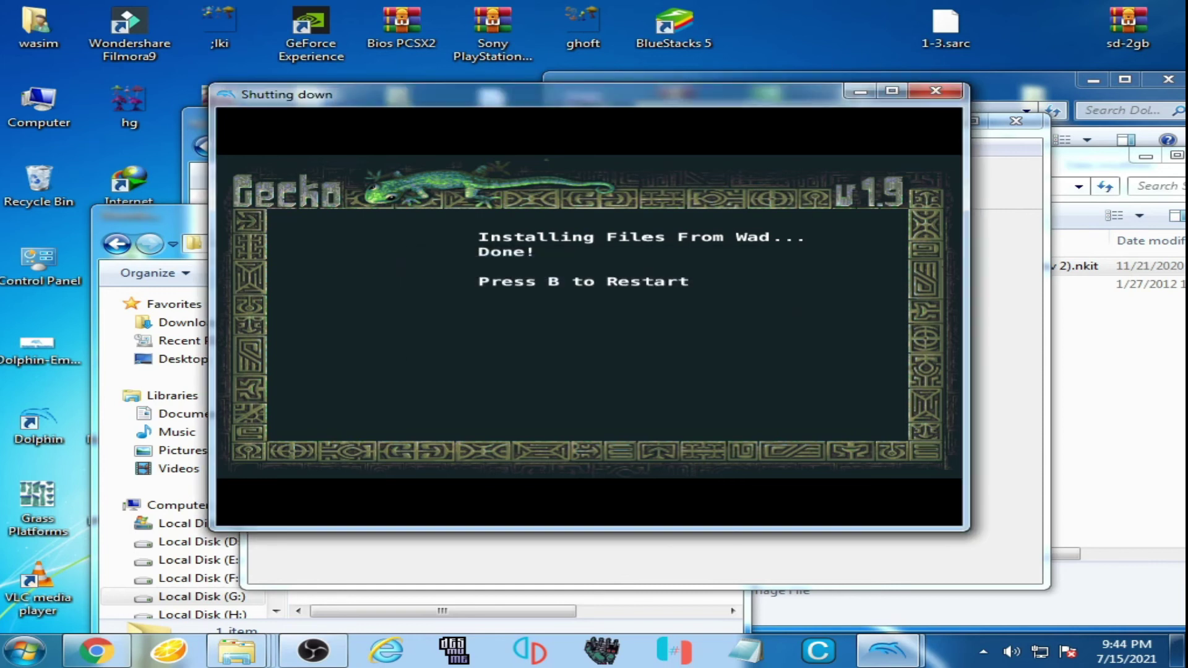
pyautogui.click(941, 74)
pyautogui.doubleClick(942, 74)
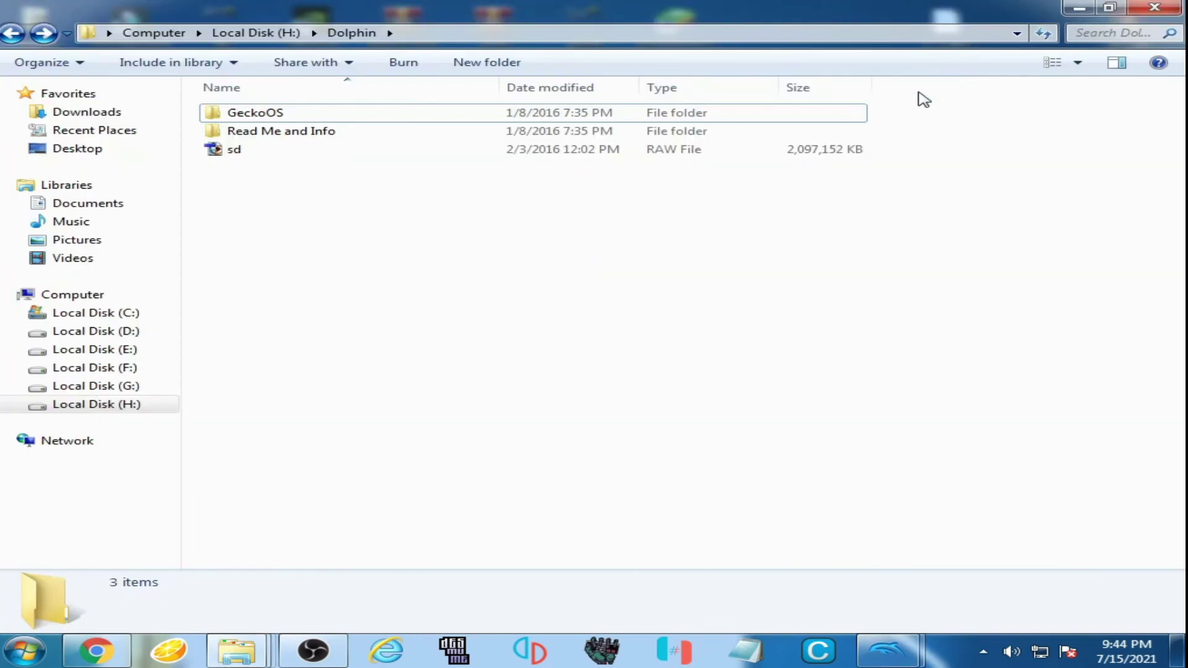
pyautogui.click(1109, 7)
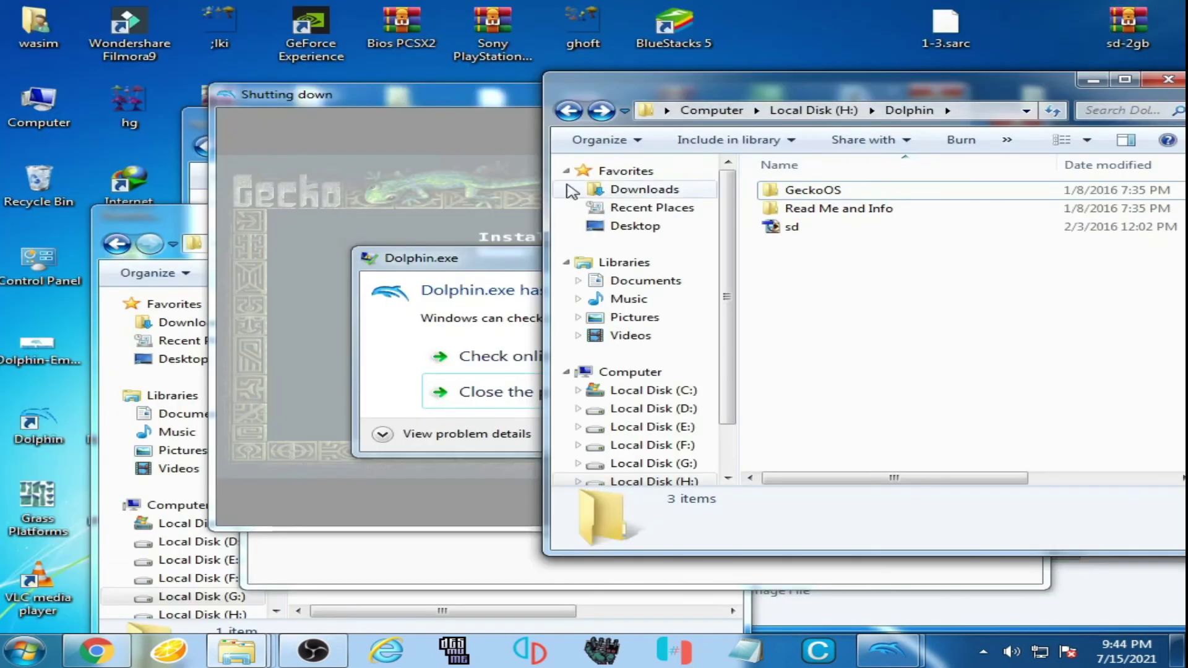
pyautogui.click(431, 133)
pyautogui.click(520, 392)
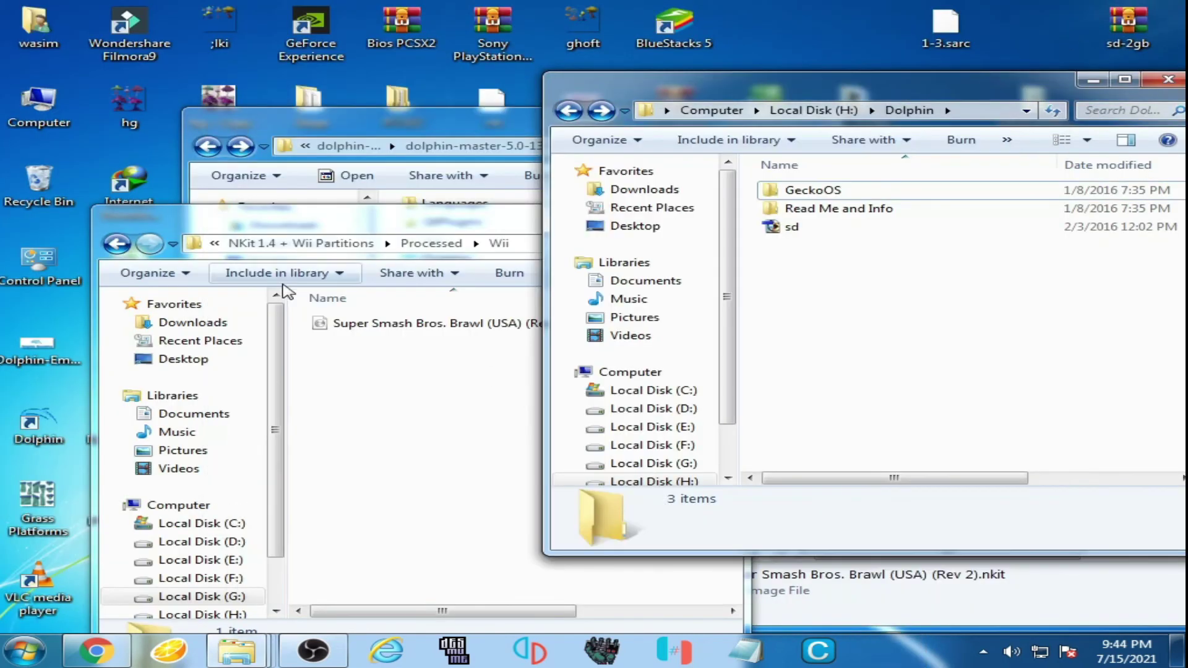
# Restart Dolphin and launch the game through the GeckoOS boot.elf, ignoring the invalid read warning for this session.
pyautogui.click(346, 127)
pyautogui.click(440, 260)
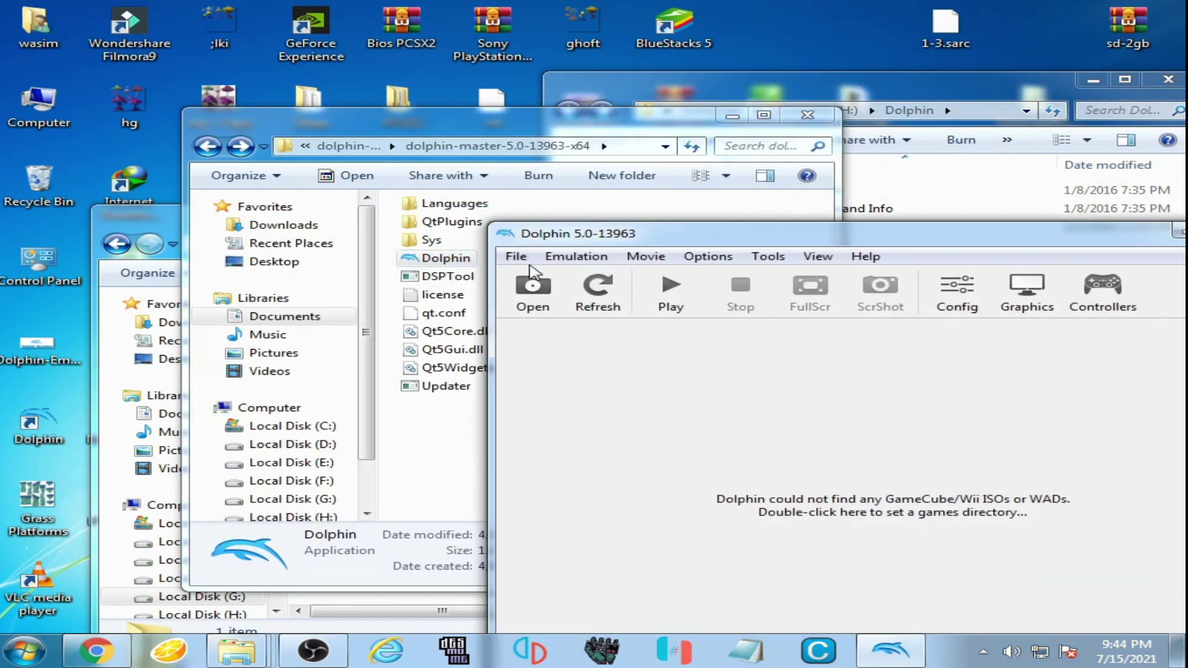
pyautogui.click(515, 256)
pyautogui.click(547, 278)
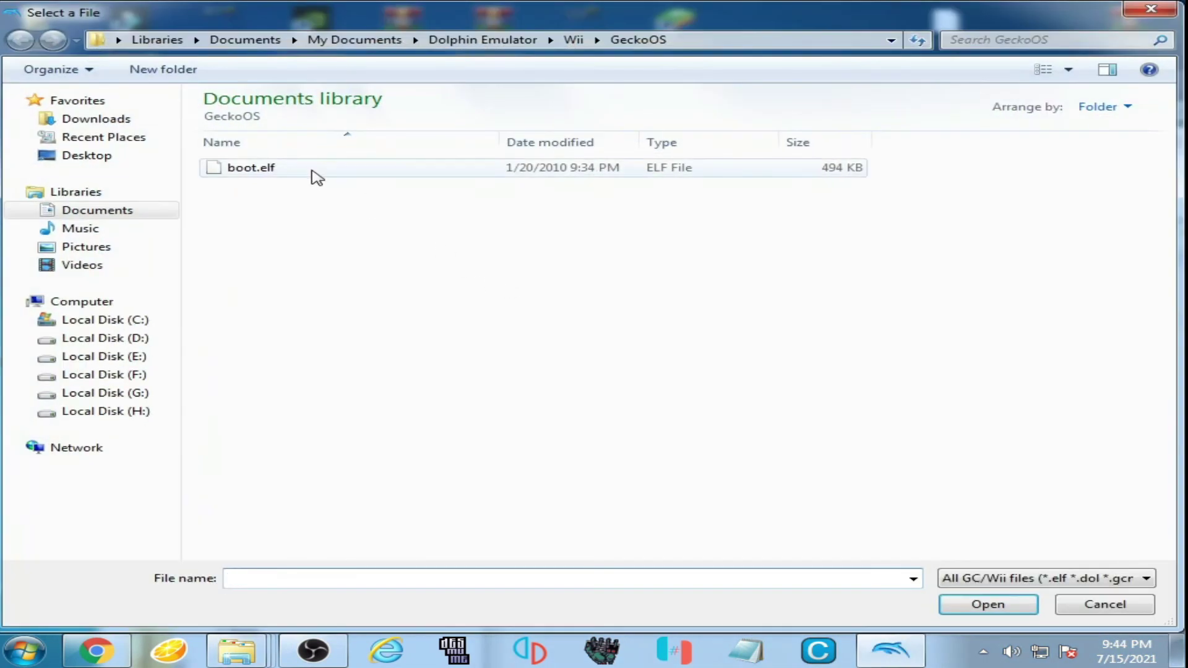
pyautogui.doubleClick(305, 175)
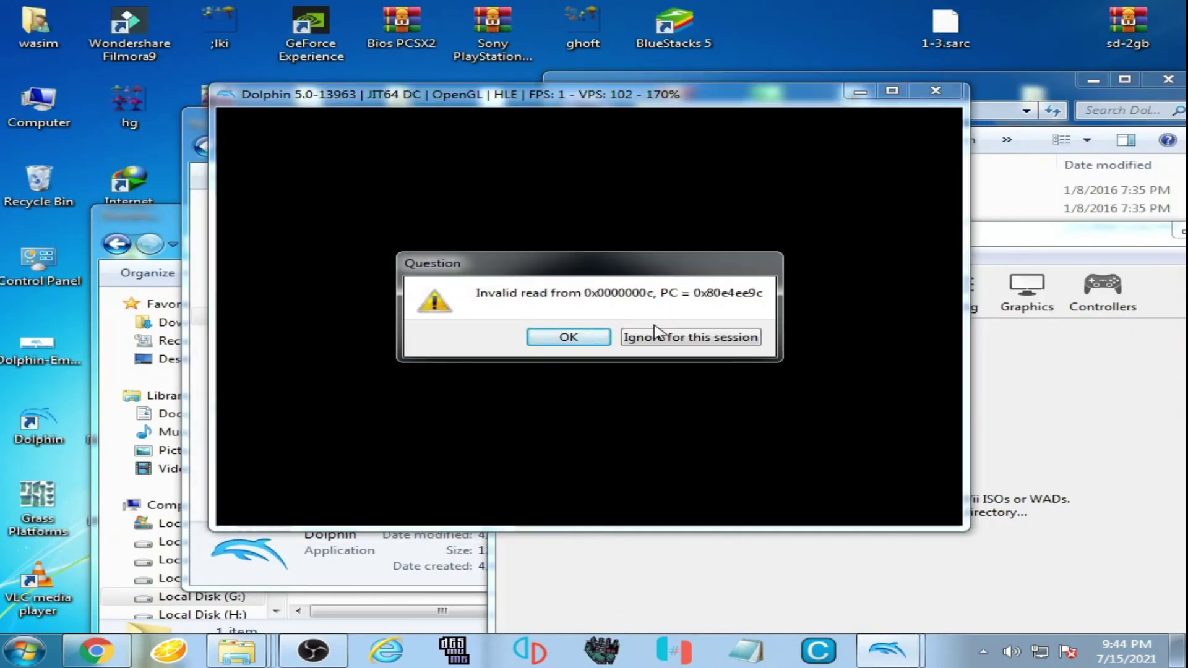
pyautogui.click(676, 340)
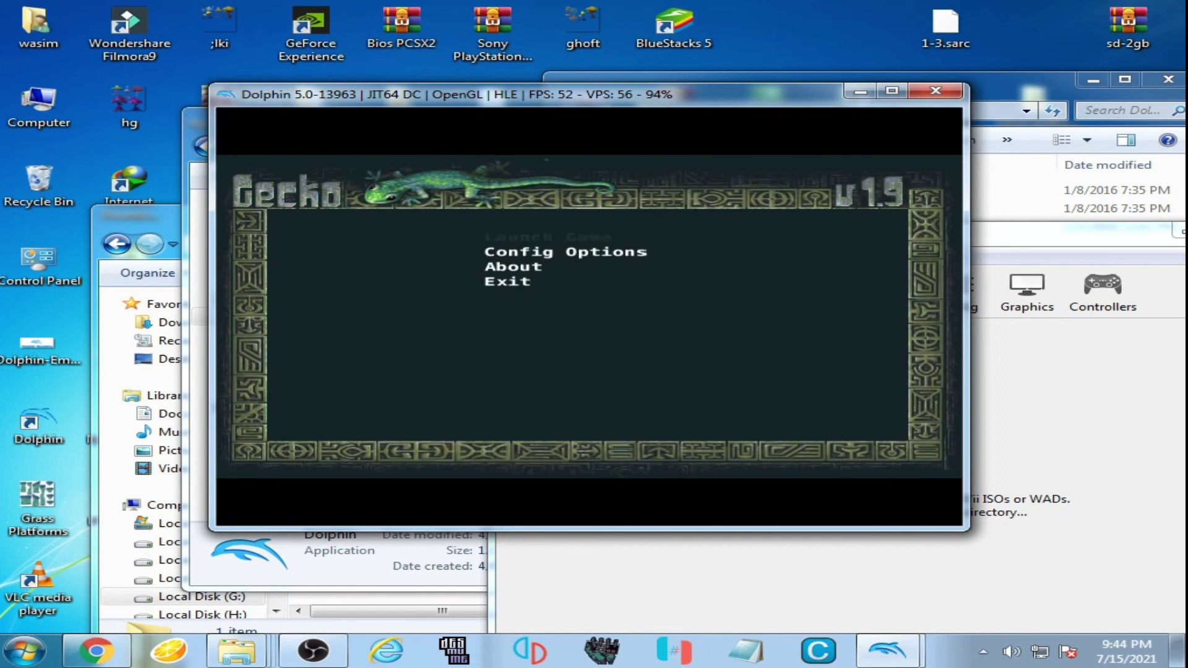
pyautogui.press('Return')
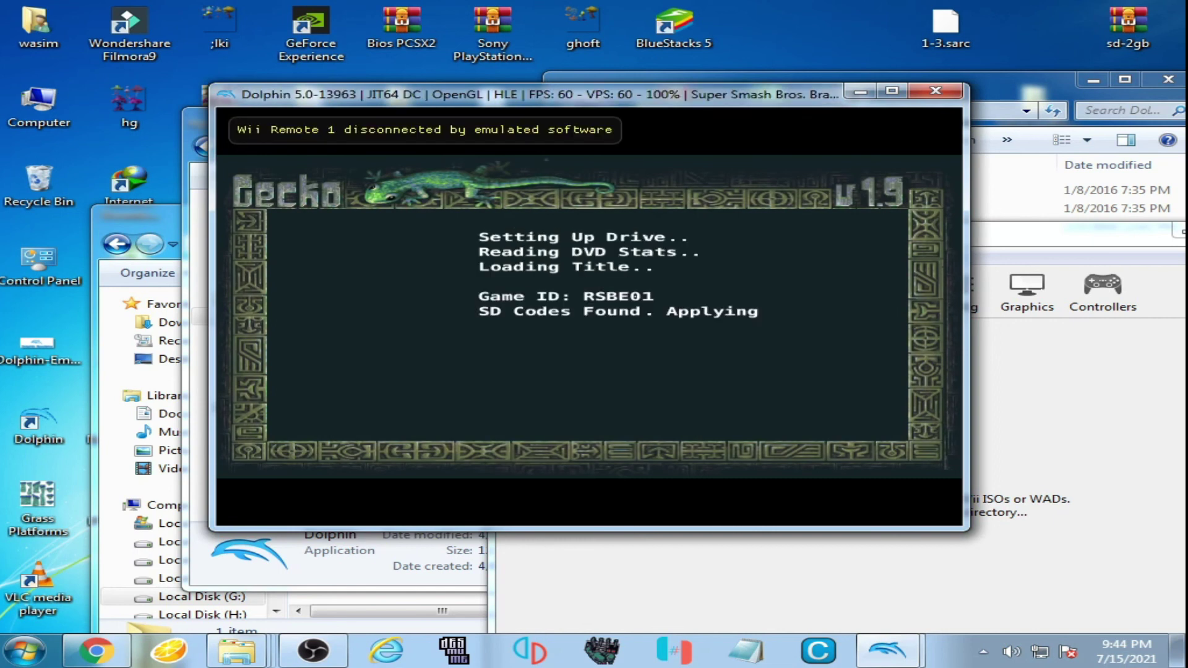